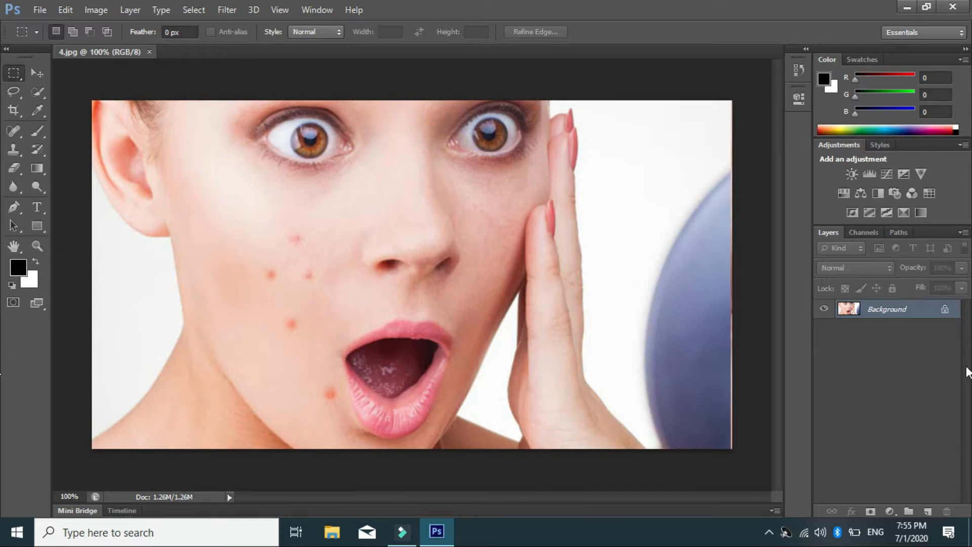
Step: Convert the Background into a regular layer named Layer 0, duplicate it, and make the duplicate the active layer
{"action": "double_click", "coordinate": [927, 317]}
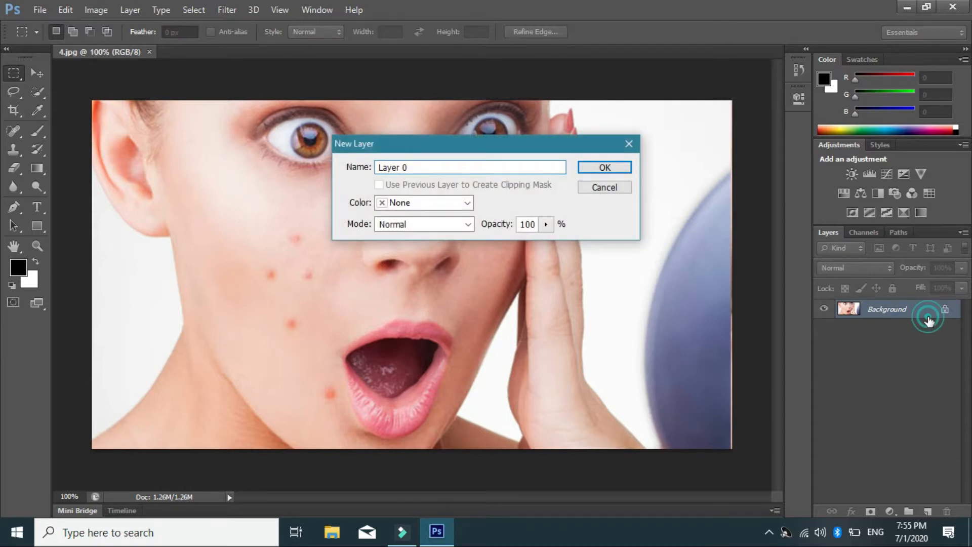
{"action": "left_click", "coordinate": [614, 170]}
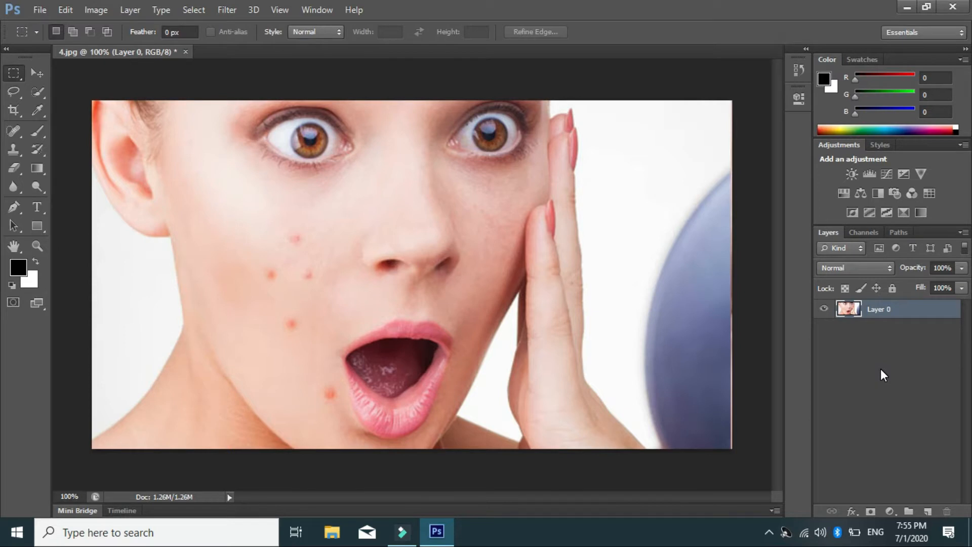
{"action": "key", "text": "ctrl+j"}
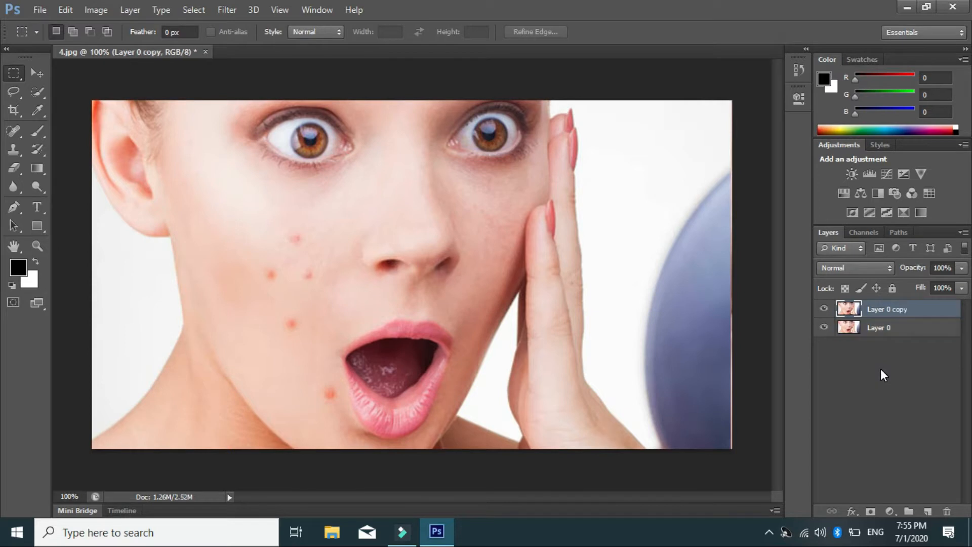
{"action": "left_click", "coordinate": [893, 330]}
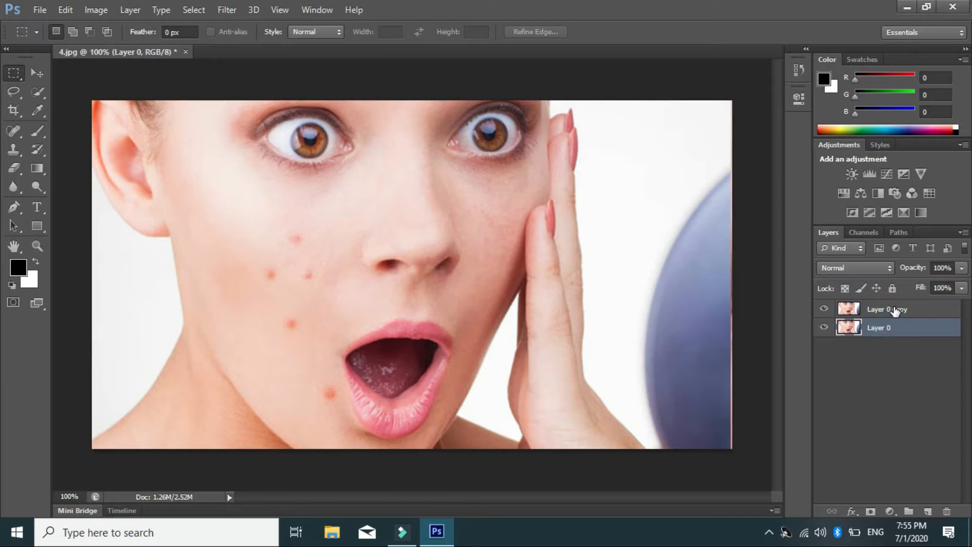
{"action": "left_click", "coordinate": [895, 310]}
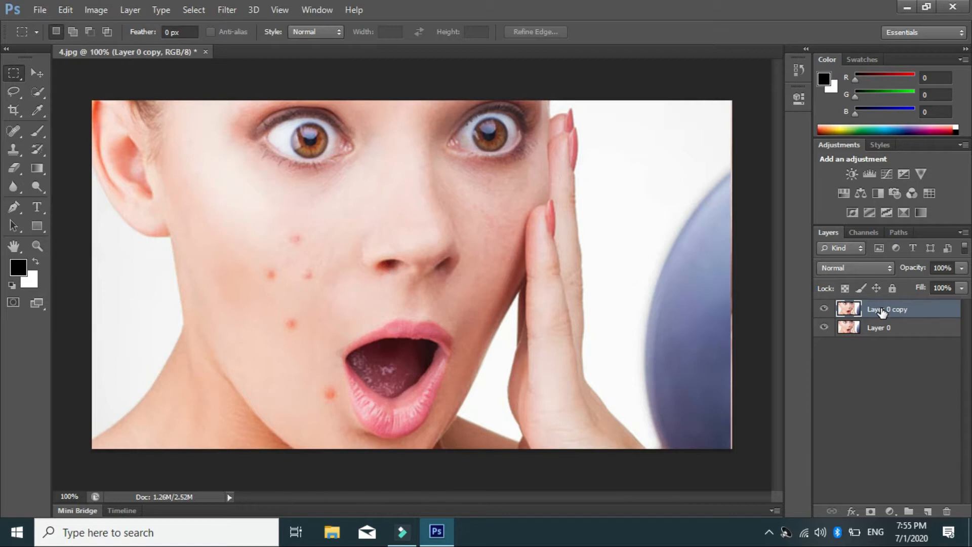
Step: Choose the Clone Stamp tool for retouching the cheek blemishes and set its opacity to 10%
{"action": "key", "text": "ctrl+plus"}
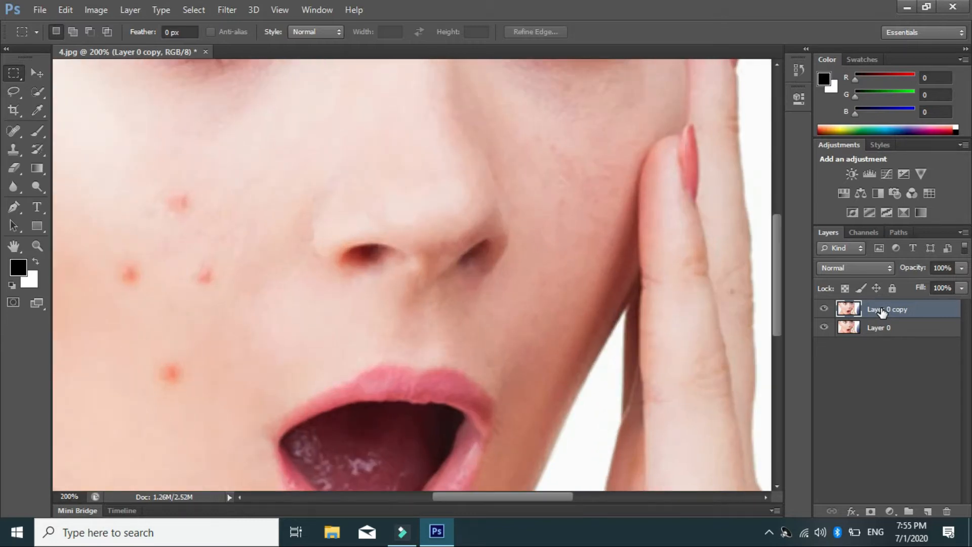
{"action": "left_click_drag", "start_coordinate": [343, 286], "coordinate": [552, 206]}
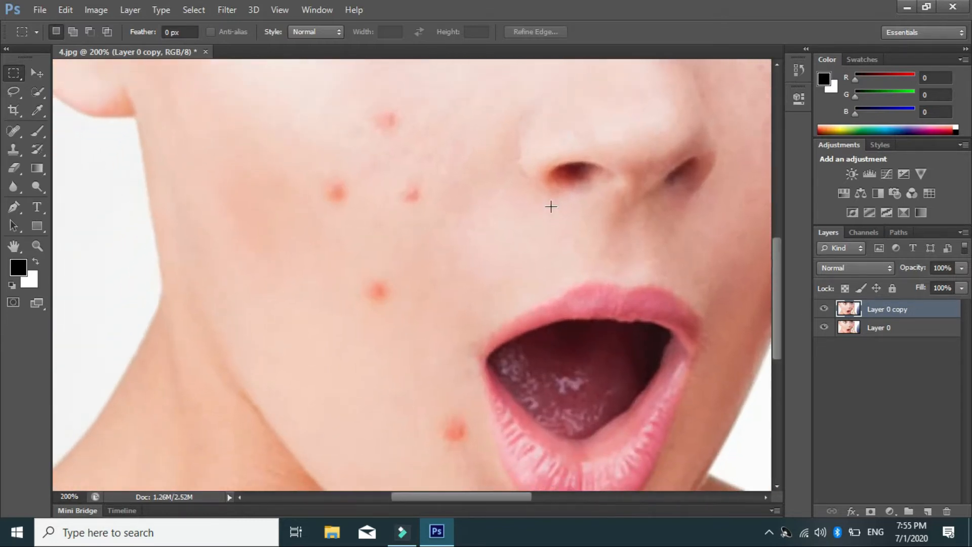
{"action": "key", "text": "ctrl+plus"}
{"action": "left_click_drag", "start_coordinate": [482, 289], "coordinate": [557, 241]}
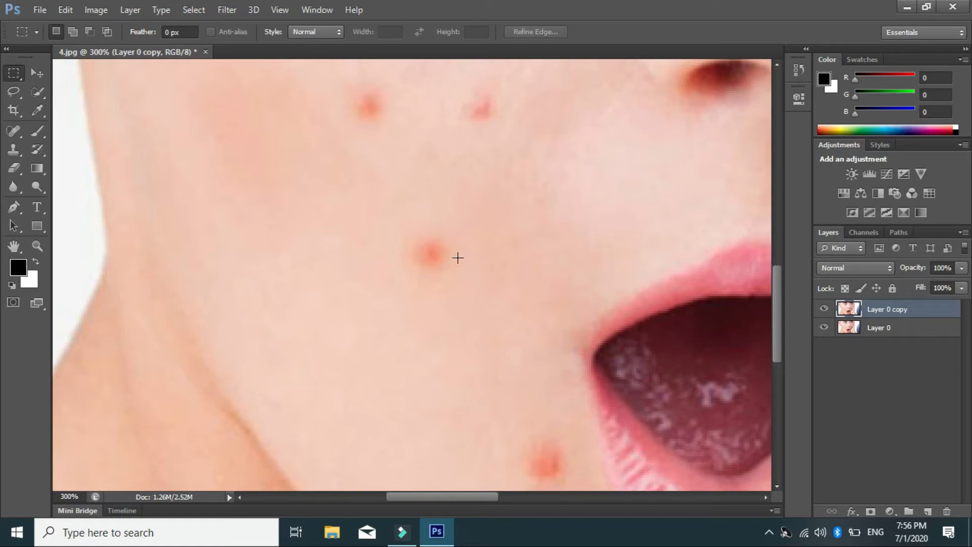
{"action": "left_click", "coordinate": [40, 75]}
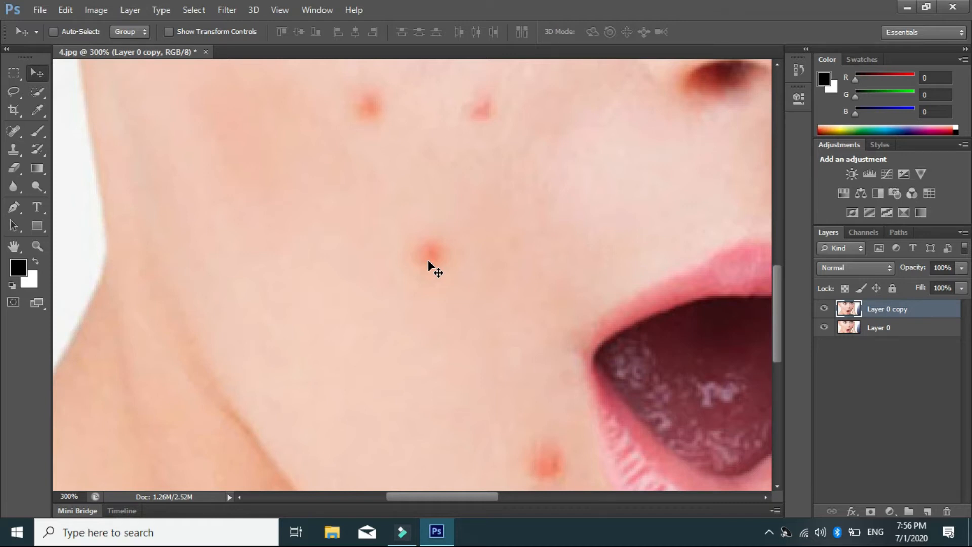
{"action": "left_click_drag", "start_coordinate": [23, 156], "coordinate": [66, 153]}
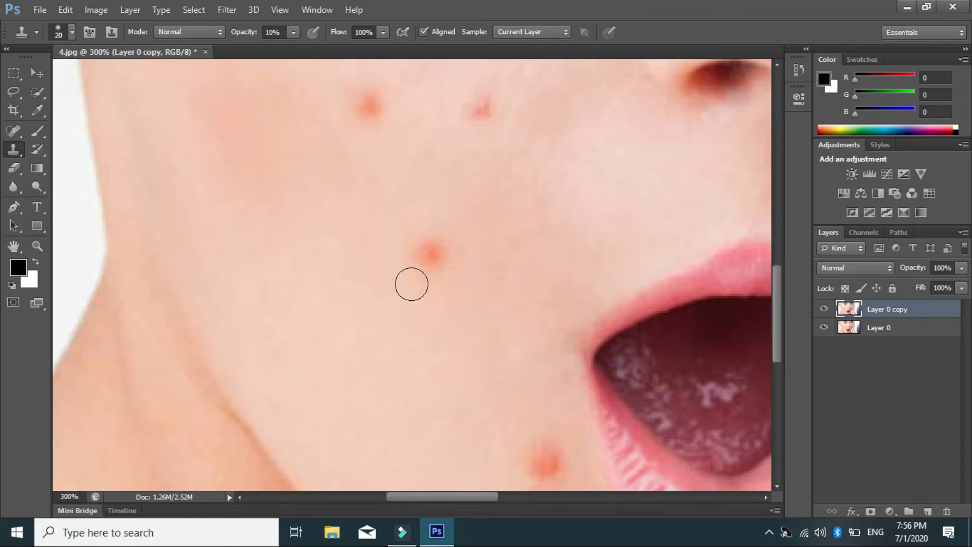
{"action": "left_click", "coordinate": [445, 265]}
{"action": "left_click", "coordinate": [444, 265]}
{"action": "left_click", "coordinate": [293, 31]}
{"action": "left_click_drag", "start_coordinate": [292, 47], "coordinate": [358, 51]}
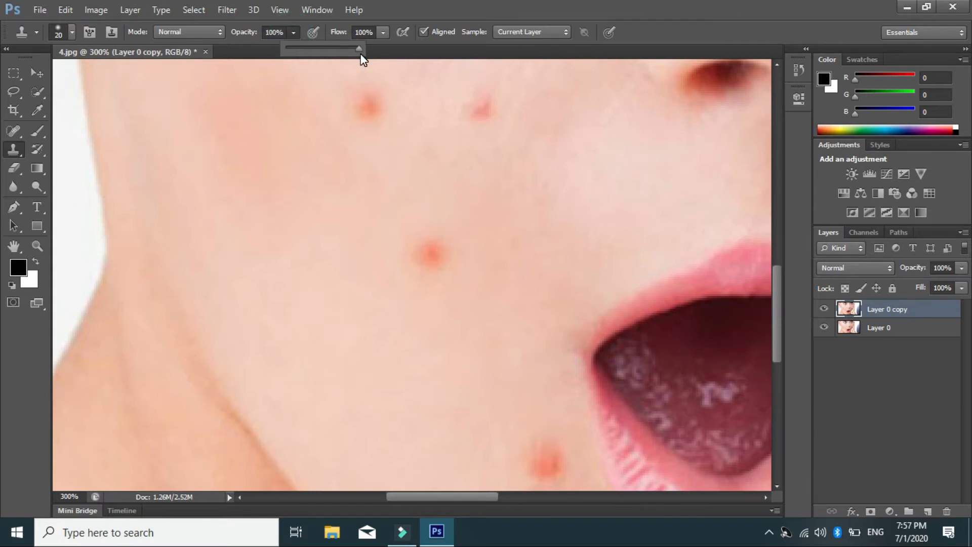
{"action": "left_click_drag", "start_coordinate": [360, 54], "coordinate": [312, 49]}
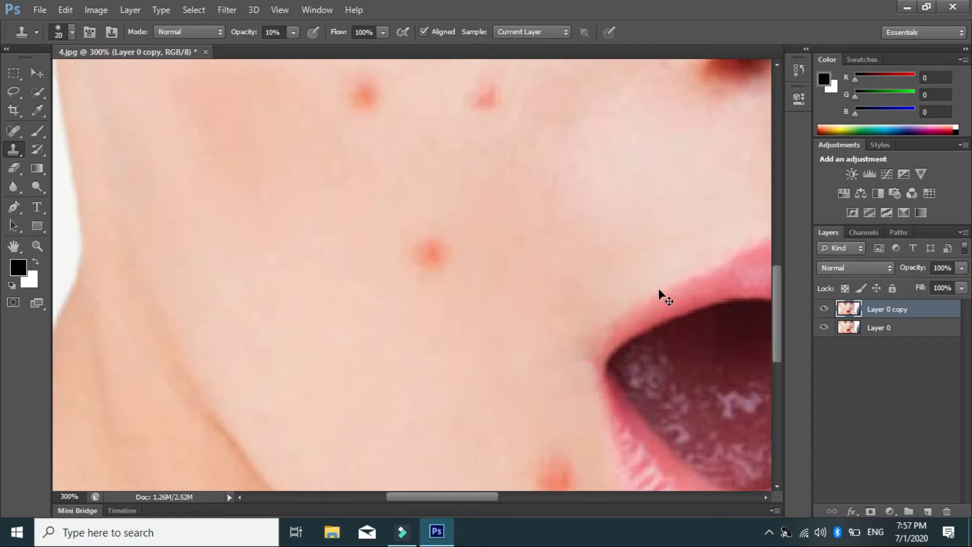
Step: Sample clean skin above the red blemish in the middle of the cheek and clone it over the spot
{"action": "key", "text": "ctrl+plus"}
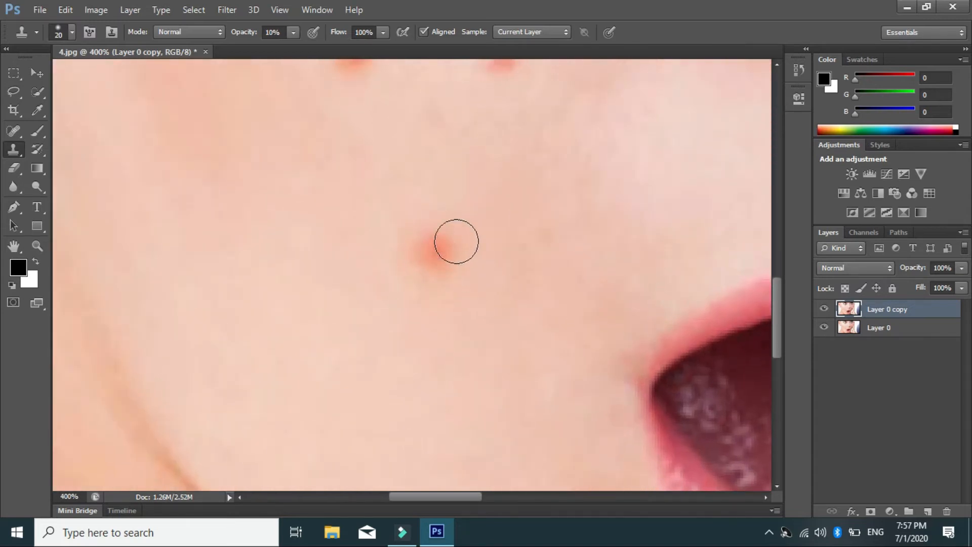
{"action": "left_click", "coordinate": [472, 216], "text": "alt"}
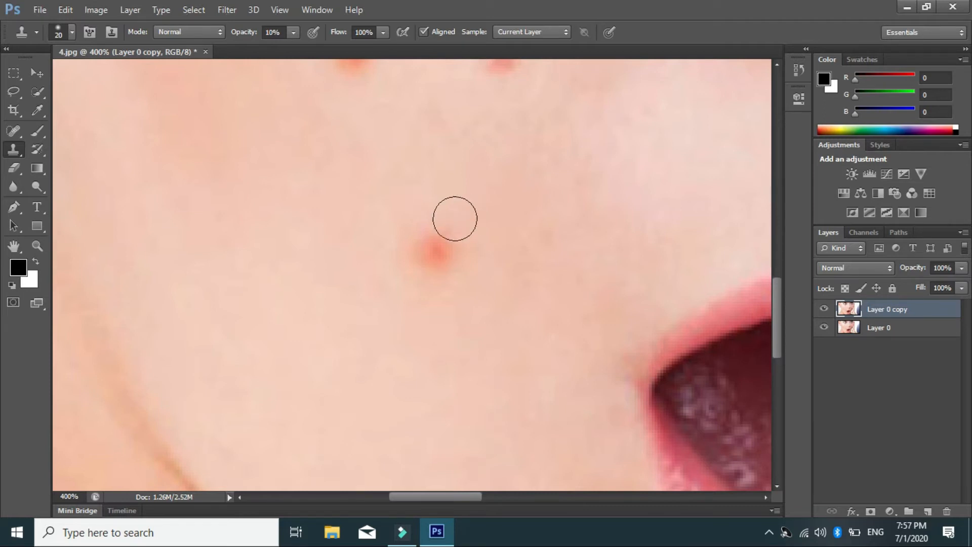
{"action": "left_click", "coordinate": [427, 249]}
{"action": "mouse_move", "coordinate": [433, 256]}
{"action": "left_mouse_down"}
{"action": "mouse_move", "coordinate": [415, 249]}
{"action": "mouse_move", "coordinate": [444, 261]}
{"action": "mouse_move", "coordinate": [426, 239]}
{"action": "mouse_move", "coordinate": [446, 264]}
{"action": "mouse_move", "coordinate": [406, 268]}
{"action": "mouse_move", "coordinate": [432, 243]}
{"action": "mouse_move", "coordinate": [455, 251]}
{"action": "mouse_move", "coordinate": [452, 263]}
{"action": "mouse_move", "coordinate": [422, 257]}
{"action": "mouse_move", "coordinate": [439, 245]}
{"action": "mouse_move", "coordinate": [449, 252]}
{"action": "mouse_move", "coordinate": [419, 256]}
{"action": "mouse_move", "coordinate": [427, 274]}
{"action": "mouse_move", "coordinate": [416, 248]}
{"action": "mouse_move", "coordinate": [451, 239]}
{"action": "mouse_move", "coordinate": [454, 257]}
{"action": "mouse_move", "coordinate": [410, 256]}
{"action": "mouse_move", "coordinate": [411, 240]}
{"action": "mouse_move", "coordinate": [440, 252]}
{"action": "left_mouse_up"}
{"action": "key", "text": "ctrl+1"}
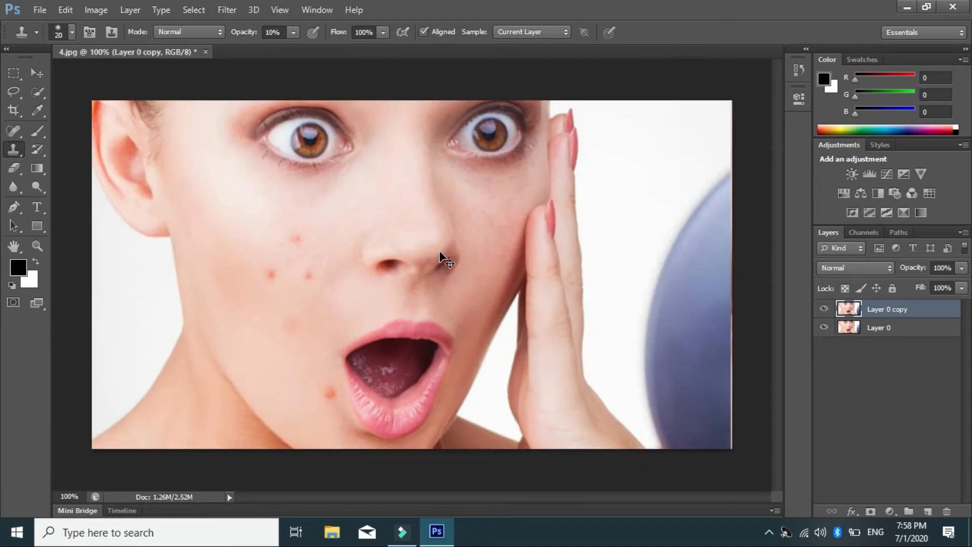
Step: Blend the faint mark left in the middle of the cheek by repeatedly sampling nearby skin and cloning over it
{"action": "key", "text": "ctrl+plus"}
{"action": "left_click_drag", "start_coordinate": [284, 321], "coordinate": [410, 304]}
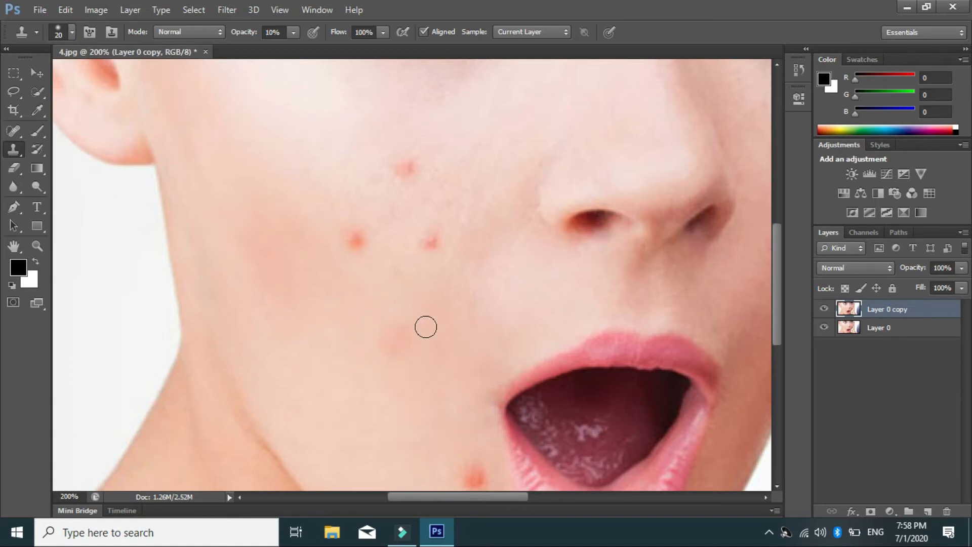
{"action": "left_click", "coordinate": [404, 314], "text": "alt"}
{"action": "left_click", "coordinate": [388, 324]}
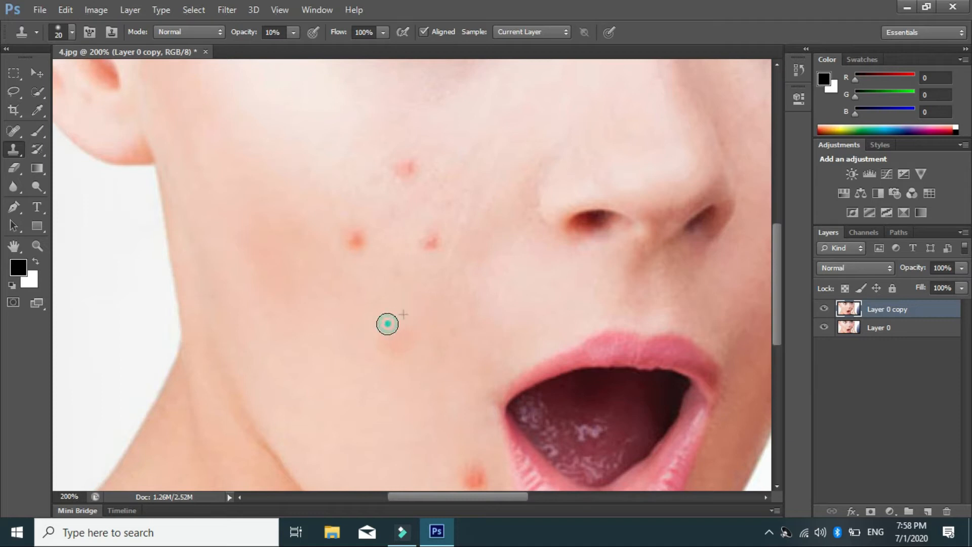
{"action": "left_click", "coordinate": [385, 335]}
{"action": "left_click", "coordinate": [381, 337]}
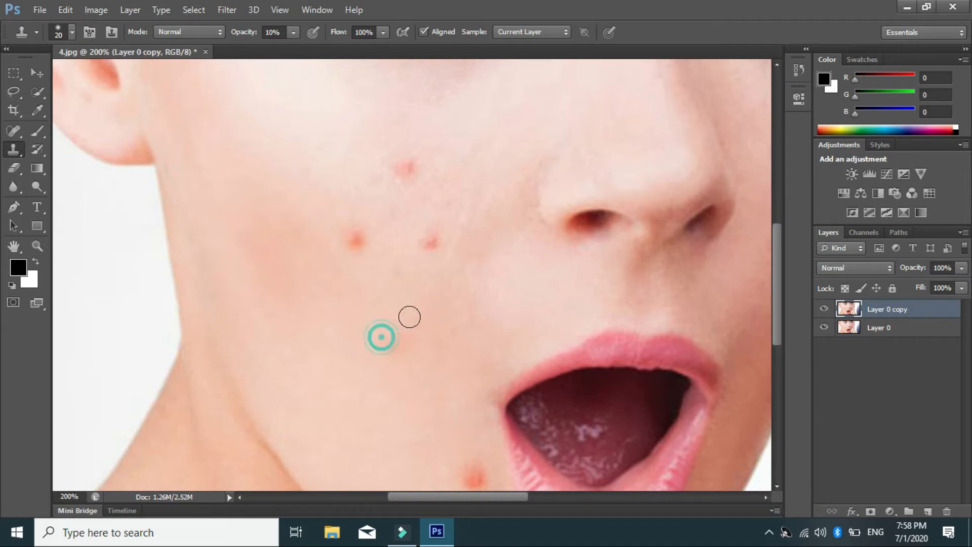
{"action": "left_click", "coordinate": [413, 300], "text": "alt"}
{"action": "left_click", "coordinate": [366, 322]}
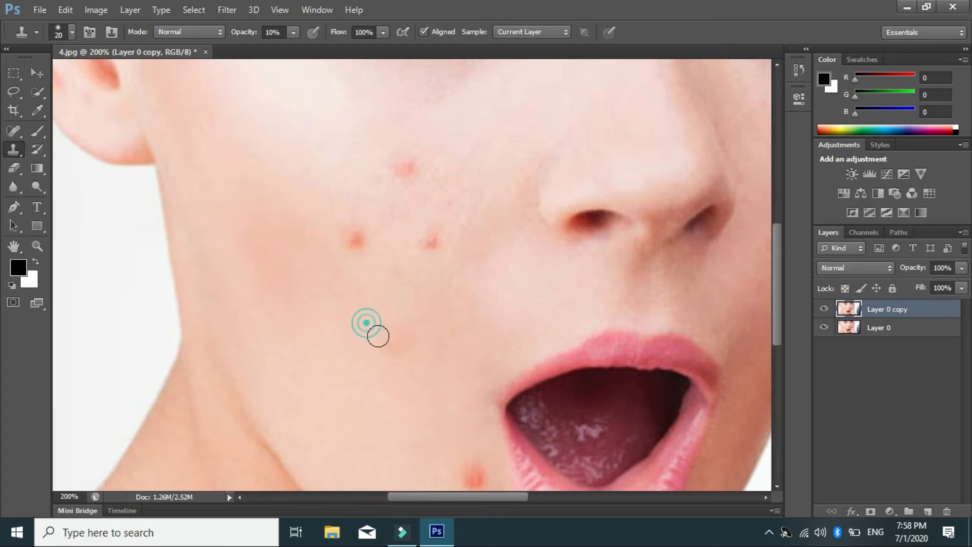
{"action": "left_click", "coordinate": [386, 343]}
{"action": "left_click", "coordinate": [360, 330]}
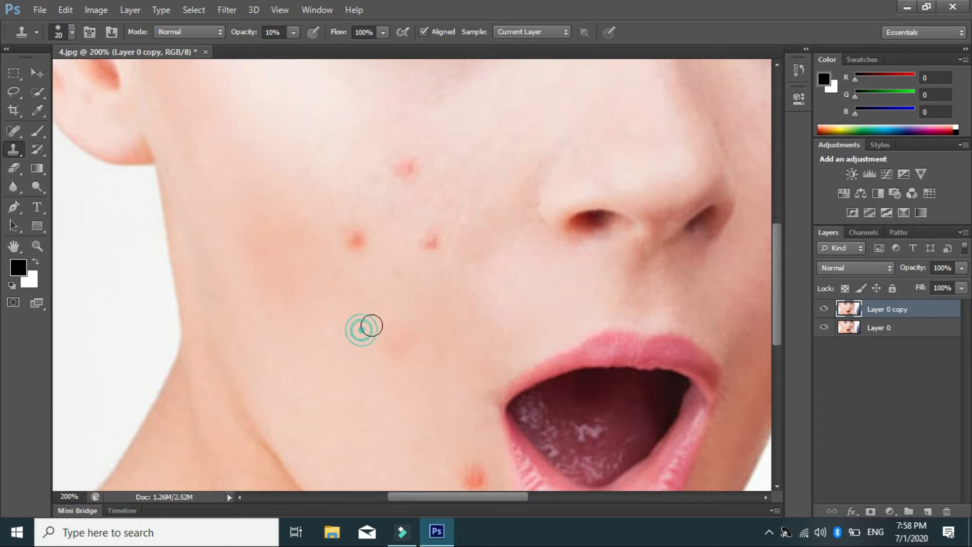
{"action": "left_click", "coordinate": [395, 343]}
{"action": "mouse_move", "coordinate": [370, 330]}
{"action": "left_mouse_down"}
{"action": "mouse_move", "coordinate": [379, 344]}
{"action": "mouse_move", "coordinate": [382, 321]}
{"action": "mouse_move", "coordinate": [407, 325]}
{"action": "left_mouse_up"}
{"action": "left_click", "coordinate": [404, 327]}
{"action": "left_click", "coordinate": [370, 348]}
{"action": "left_click", "coordinate": [377, 370], "text": "alt"}
{"action": "left_click", "coordinate": [398, 355]}
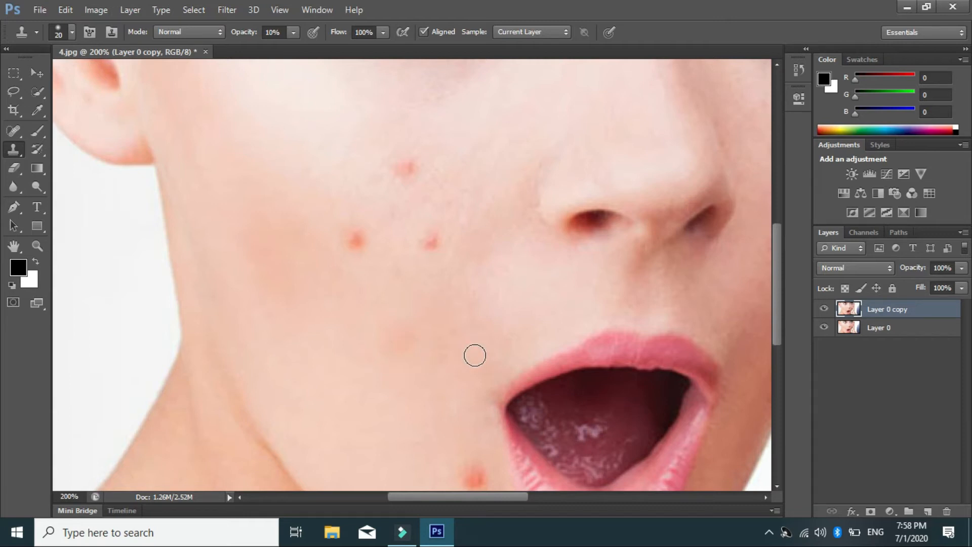
Step: With the Clone Stamp at 8% opacity and brush size 30, clone skin from the cheek side over the blemish beside the lower lip
{"action": "left_click_drag", "start_coordinate": [447, 380], "coordinate": [455, 221]}
{"action": "key", "text": "ctrl+plus"}
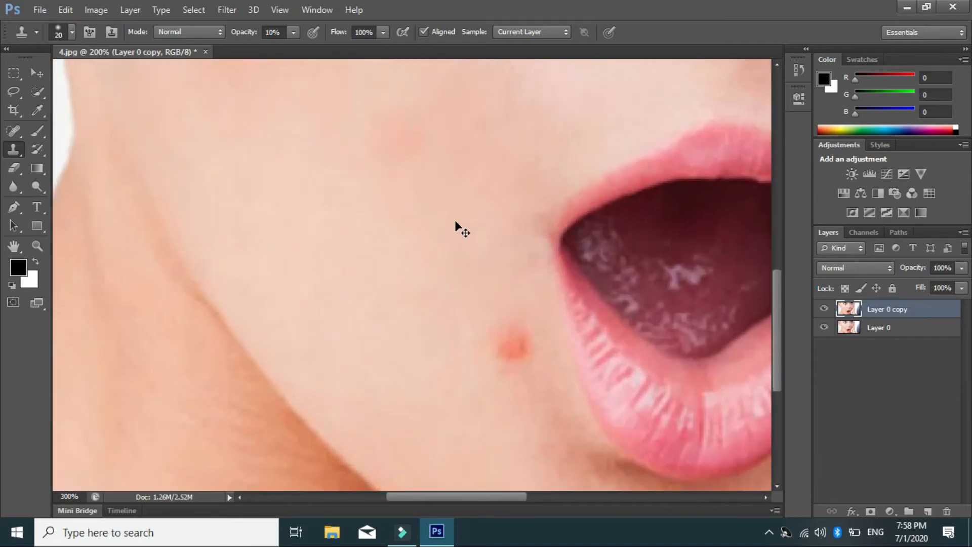
{"action": "key", "text": "ctrl+plus"}
{"action": "left_click_drag", "start_coordinate": [474, 314], "coordinate": [403, 214]}
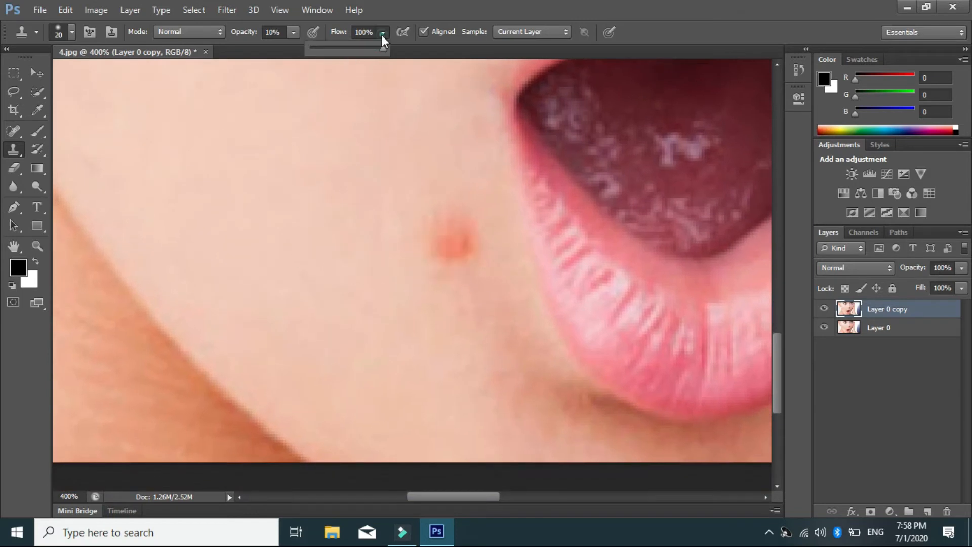
{"action": "left_click", "coordinate": [293, 33]}
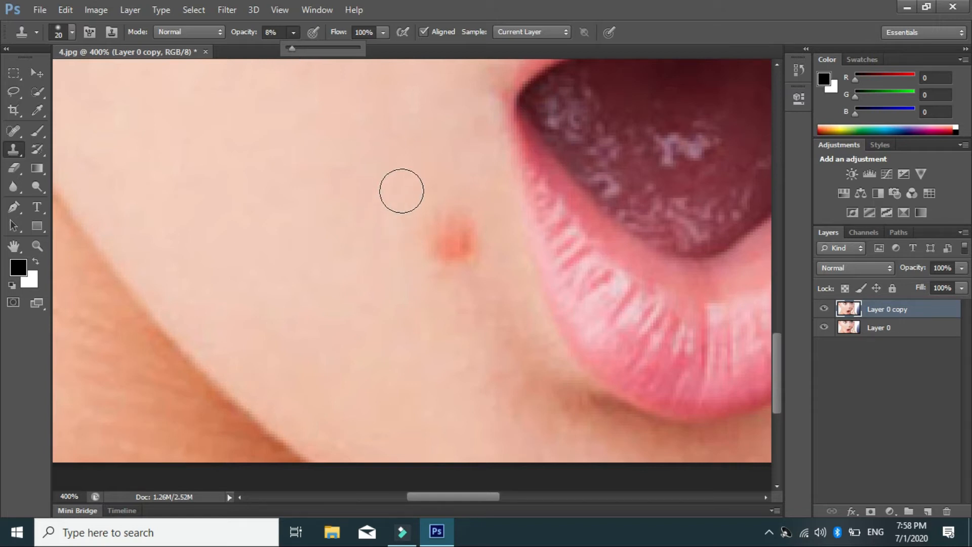
{"action": "key", "text": "bracketright"}
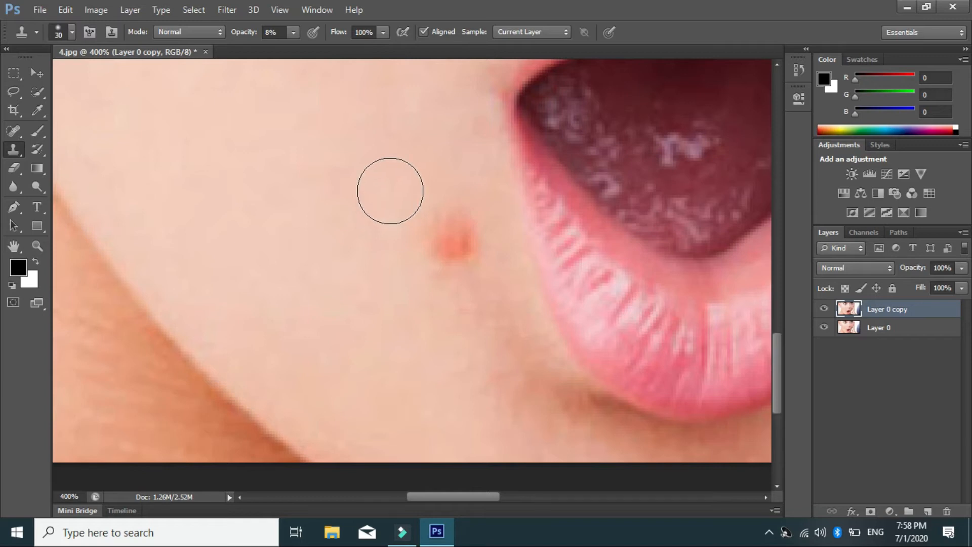
{"action": "left_click", "coordinate": [403, 205], "text": "alt"}
{"action": "left_click", "coordinate": [430, 227]}
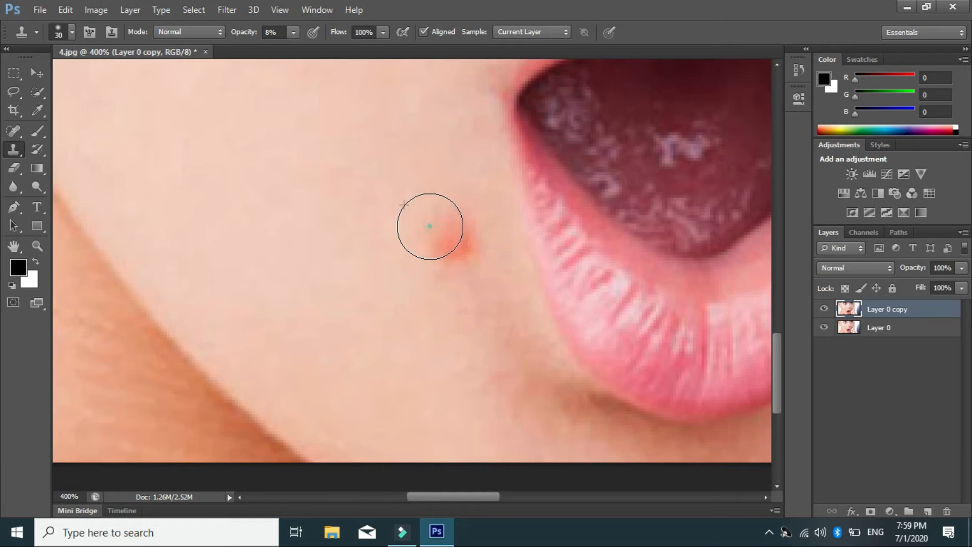
{"action": "left_click", "coordinate": [426, 222]}
{"action": "left_click", "coordinate": [437, 219]}
{"action": "left_click", "coordinate": [401, 206], "text": "alt"}
{"action": "left_click", "coordinate": [445, 217]}
{"action": "left_click", "coordinate": [451, 223]}
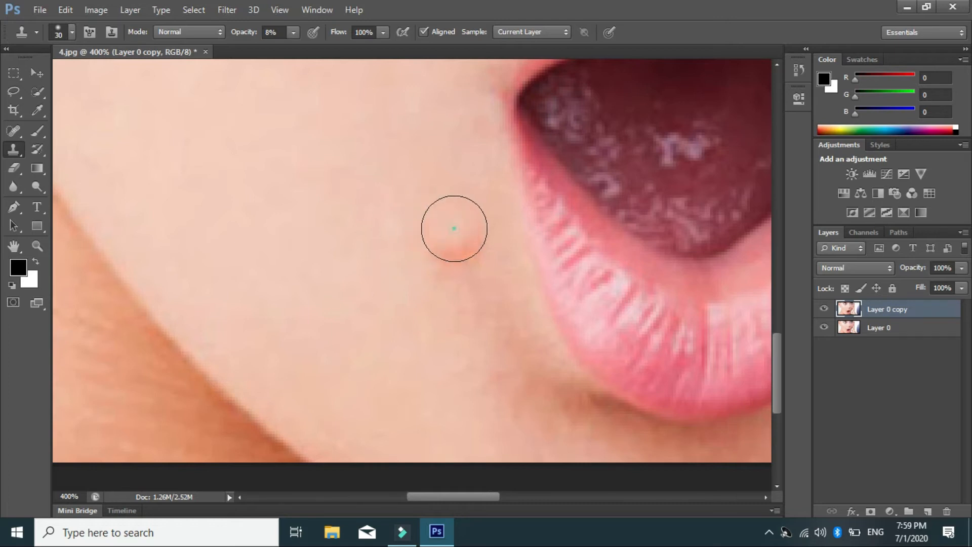
{"action": "left_click", "coordinate": [406, 219], "text": "alt"}
{"action": "left_click", "coordinate": [430, 243]}
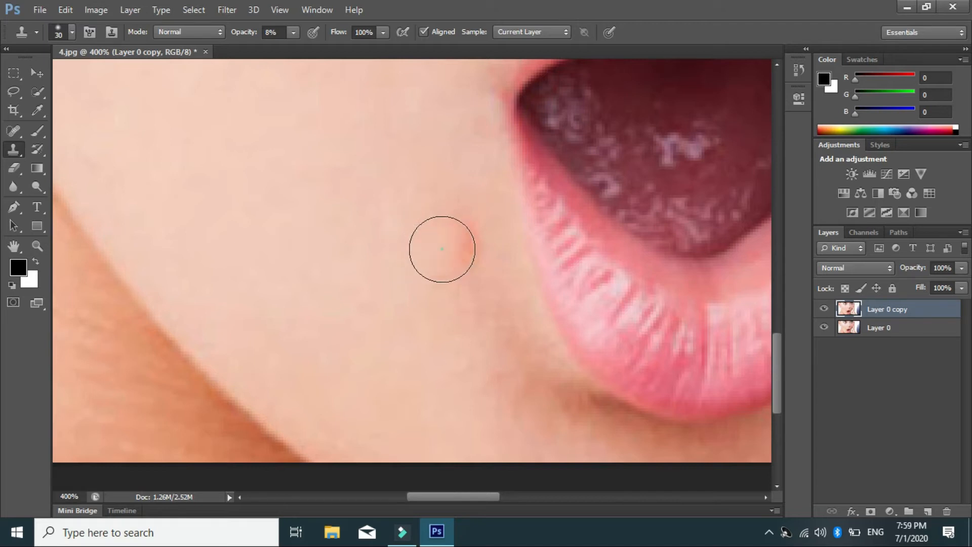
Step: Even out the remaining redness beside the lower lip with further Clone Stamp dabs sampled from skin above, below and around it
{"action": "left_click", "coordinate": [431, 195], "text": "alt"}
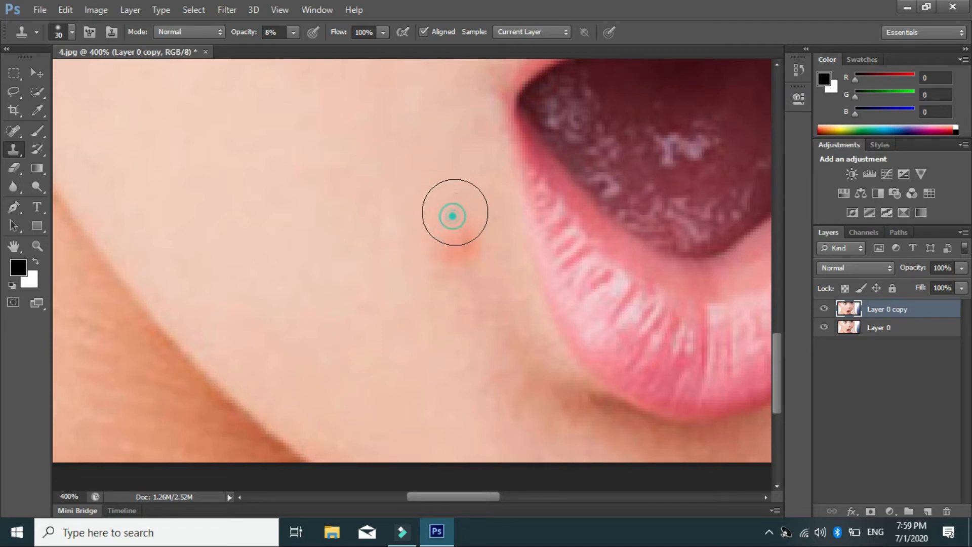
{"action": "left_click", "coordinate": [416, 286], "text": "alt"}
{"action": "left_click", "coordinate": [428, 271]}
{"action": "left_click", "coordinate": [439, 263]}
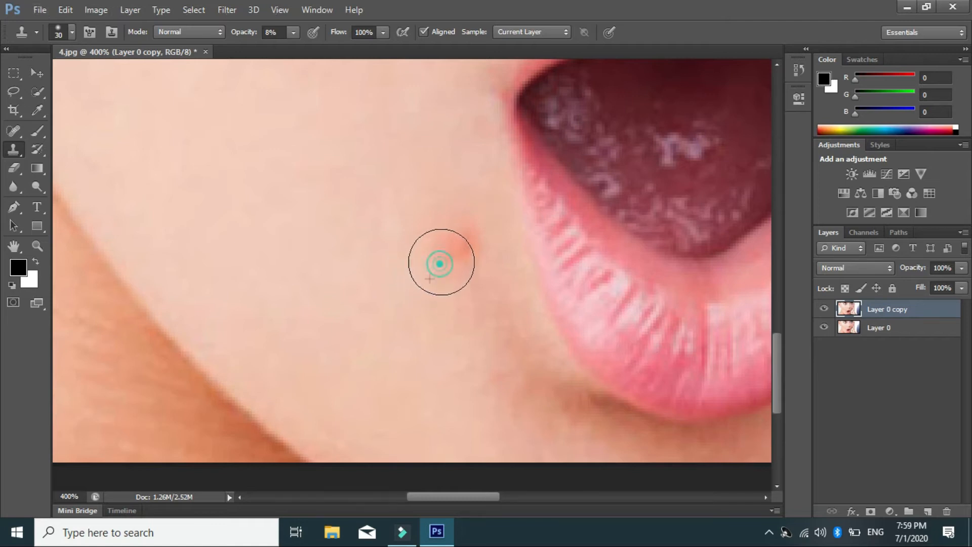
{"action": "left_click", "coordinate": [465, 264]}
{"action": "left_click", "coordinate": [490, 224], "text": "alt"}
{"action": "left_click", "coordinate": [456, 232]}
{"action": "left_click", "coordinate": [455, 198], "text": "alt"}
{"action": "left_click", "coordinate": [455, 219]}
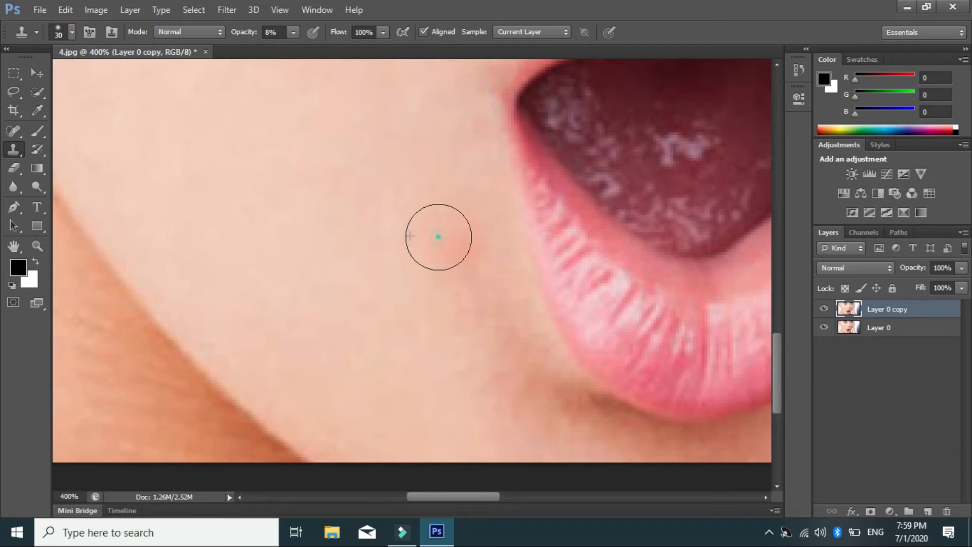
{"action": "left_click", "coordinate": [460, 236]}
{"action": "left_click", "coordinate": [444, 223]}
{"action": "left_click", "coordinate": [451, 248]}
{"action": "left_click", "coordinate": [464, 260]}
{"action": "left_click", "coordinate": [464, 230]}
{"action": "left_click", "coordinate": [467, 291], "text": "alt"}
{"action": "left_click", "coordinate": [463, 244]}
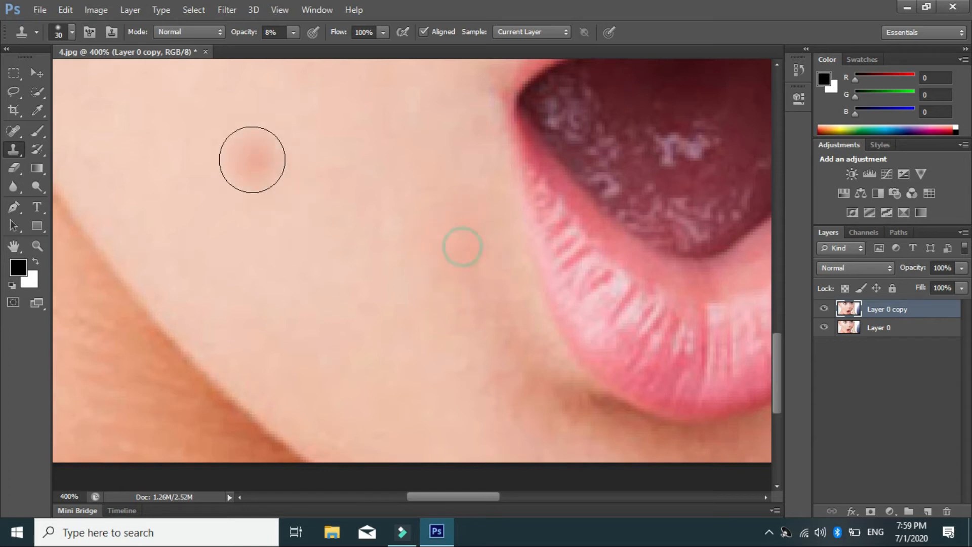
{"action": "left_click", "coordinate": [458, 302], "text": "alt"}
{"action": "left_click", "coordinate": [458, 255]}
{"action": "left_click", "coordinate": [450, 242]}
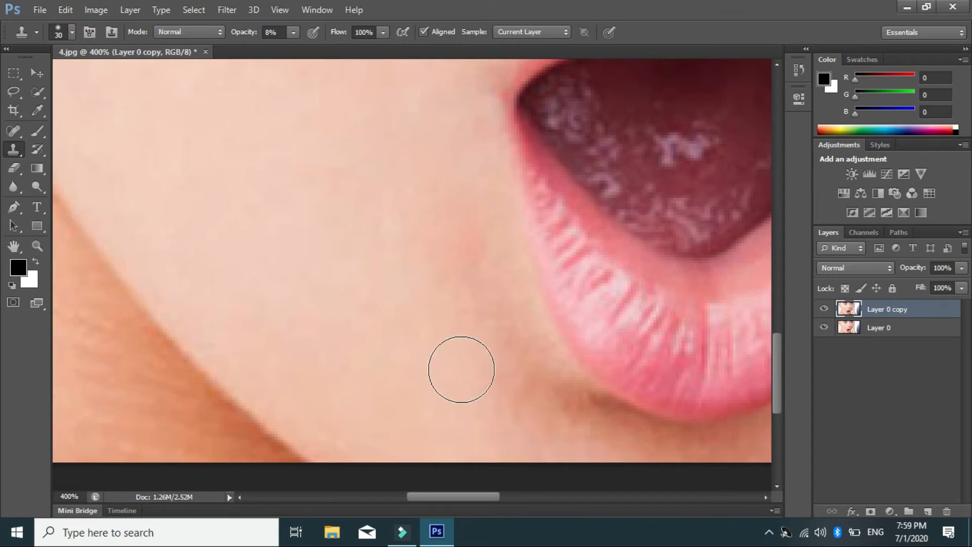
{"action": "key", "text": "ctrl+1"}
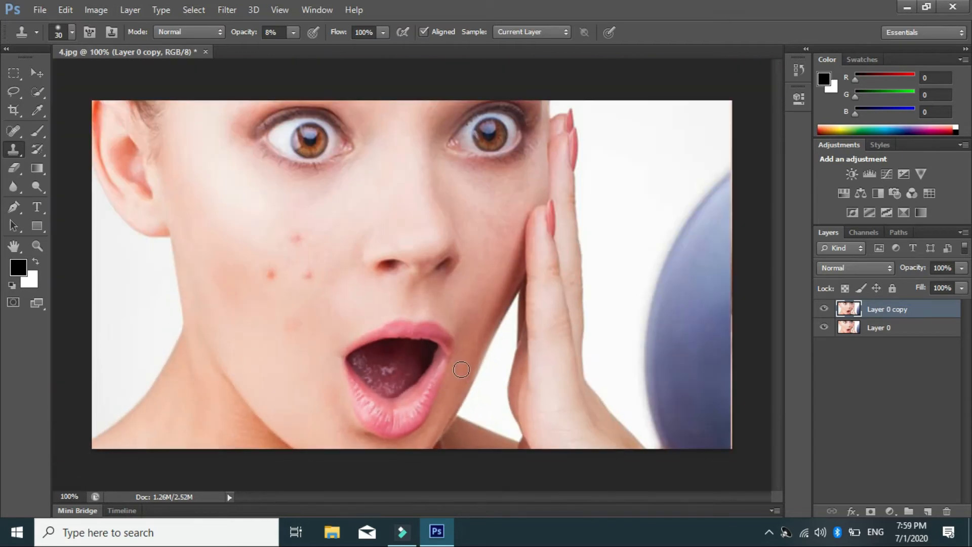
{"action": "left_click", "coordinate": [460, 369]}
{"action": "key", "text": "ctrl+plus"}
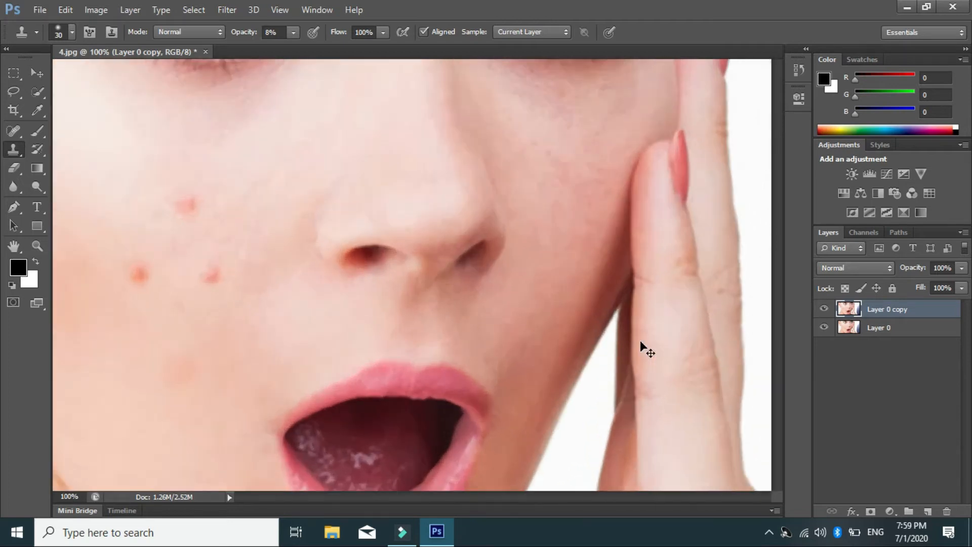
Step: With the Clone Stamp at 8% opacity, sample skin beside the cheek blemish nearest the ear and clone it over the spot
{"action": "left_click_drag", "start_coordinate": [276, 391], "coordinate": [598, 418]}
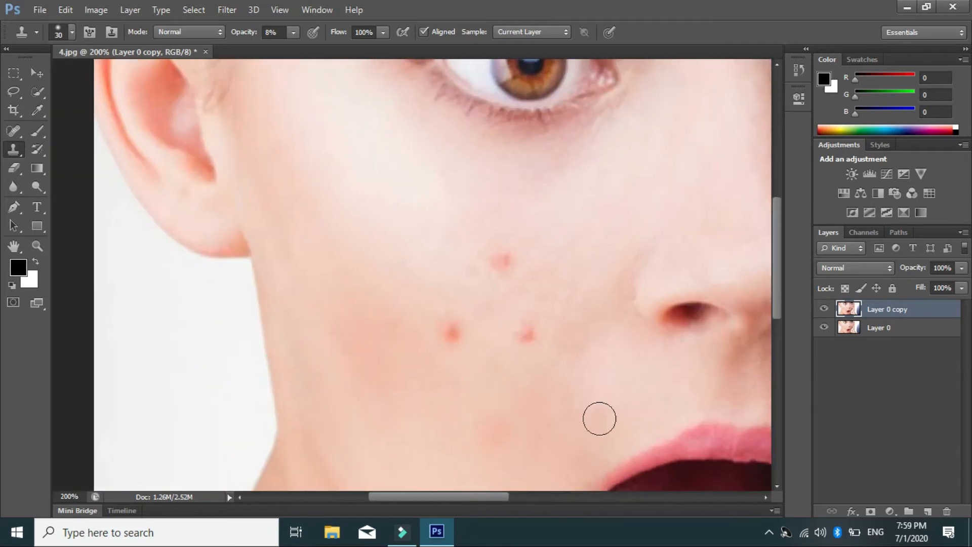
{"action": "key", "text": "ctrl+plus"}
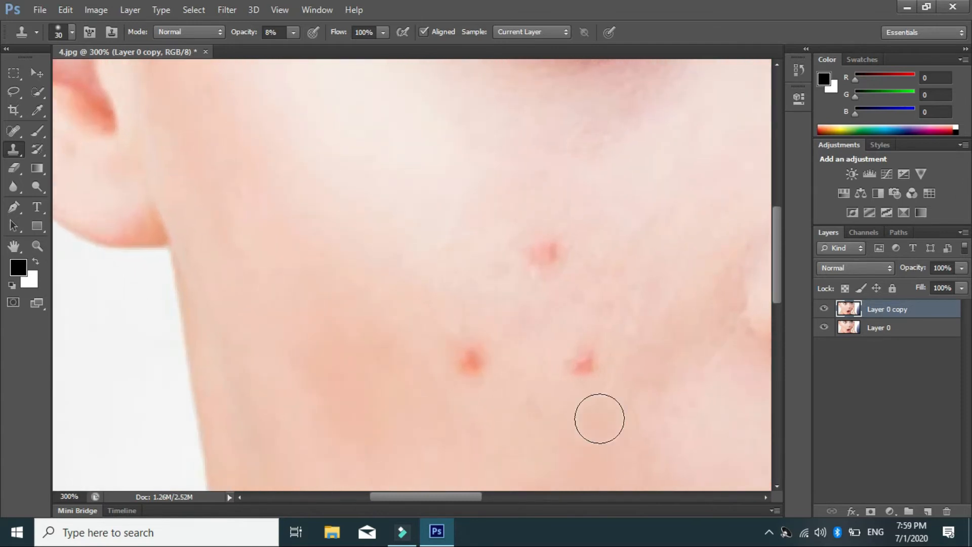
{"action": "key", "text": "ctrl+plus"}
{"action": "left_click_drag", "start_coordinate": [580, 350], "coordinate": [475, 209]}
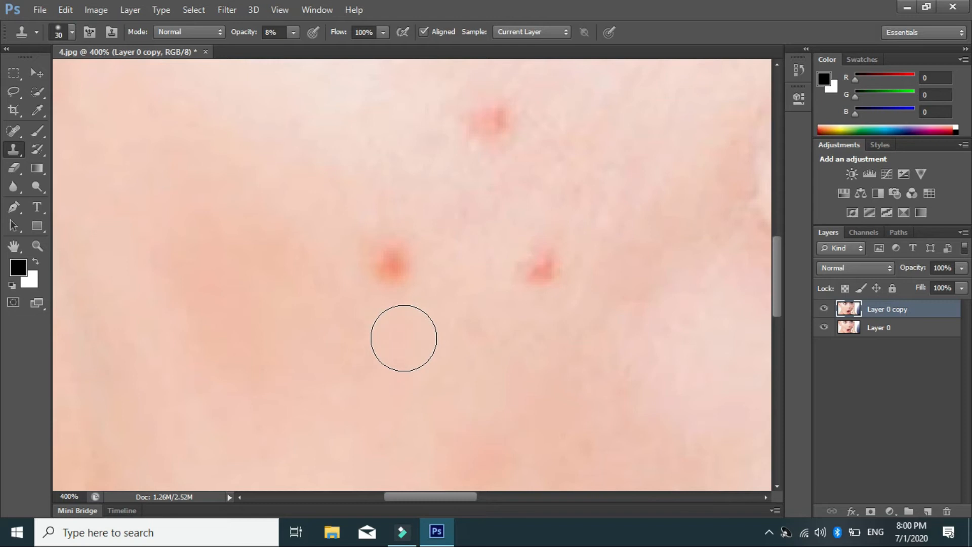
{"action": "left_click", "coordinate": [445, 240], "text": "alt"}
{"action": "mouse_move", "coordinate": [423, 242]}
{"action": "left_mouse_down"}
{"action": "mouse_move", "coordinate": [394, 265]}
{"action": "mouse_move", "coordinate": [390, 256]}
{"action": "left_mouse_up"}
{"action": "left_click", "coordinate": [401, 256]}
{"action": "left_click", "coordinate": [385, 242]}
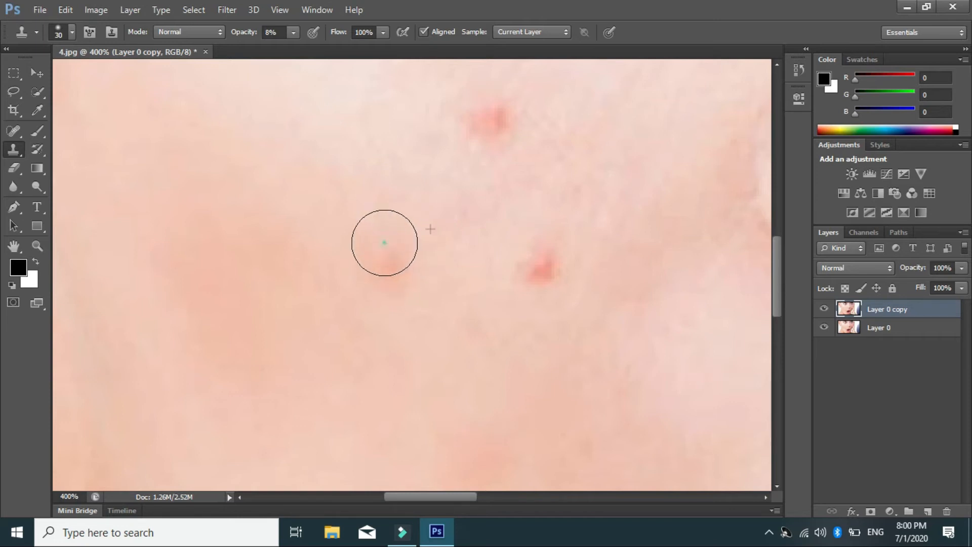
Step: Fade the blemish nearest the ear further by cloning skin sampled just above it
{"action": "left_click", "coordinate": [413, 210], "text": "alt"}
{"action": "left_click", "coordinate": [399, 228]}
{"action": "left_click", "coordinate": [387, 238]}
{"action": "left_click", "coordinate": [378, 242]}
{"action": "left_click", "coordinate": [386, 256]}
{"action": "left_click", "coordinate": [419, 206], "text": "alt"}
{"action": "left_click", "coordinate": [383, 254]}
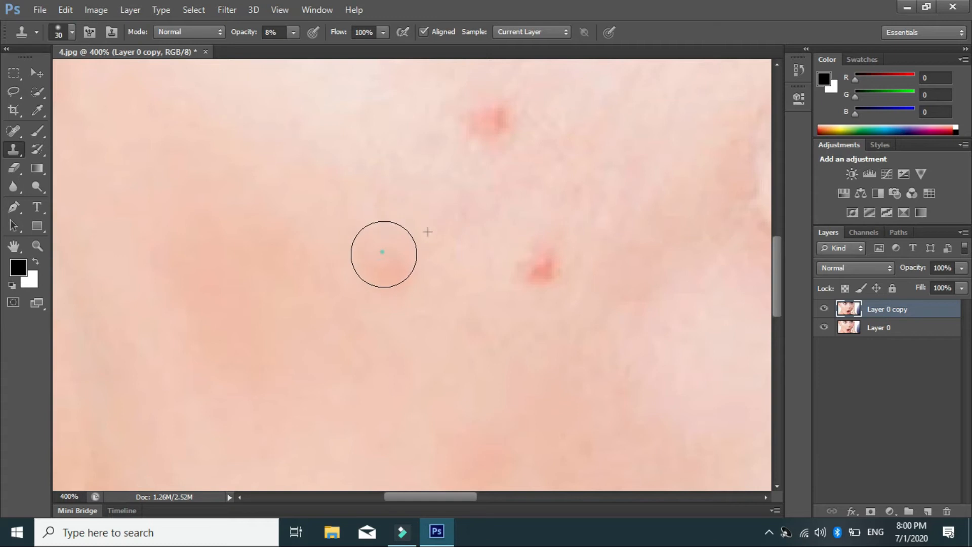
Step: Even out the leftover redness of the blemish nearest the ear with skin sampled from beside and below it
{"action": "left_click", "coordinate": [339, 256], "text": "alt"}
{"action": "left_click", "coordinate": [369, 273]}
{"action": "left_click", "coordinate": [373, 263]}
{"action": "left_click", "coordinate": [377, 250]}
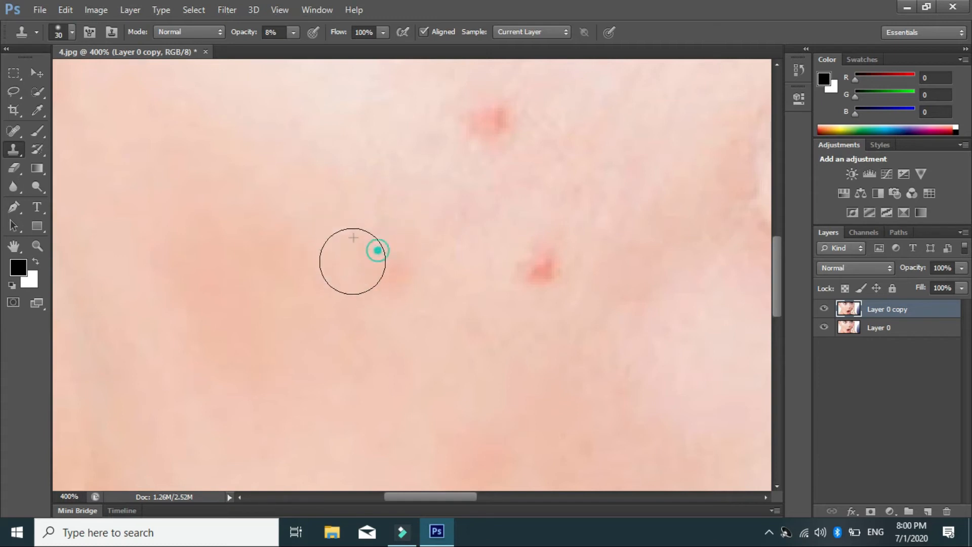
{"action": "left_click", "coordinate": [375, 311], "text": "alt"}
{"action": "left_click", "coordinate": [391, 289]}
{"action": "left_click", "coordinate": [394, 268]}
{"action": "left_click", "coordinate": [397, 257]}
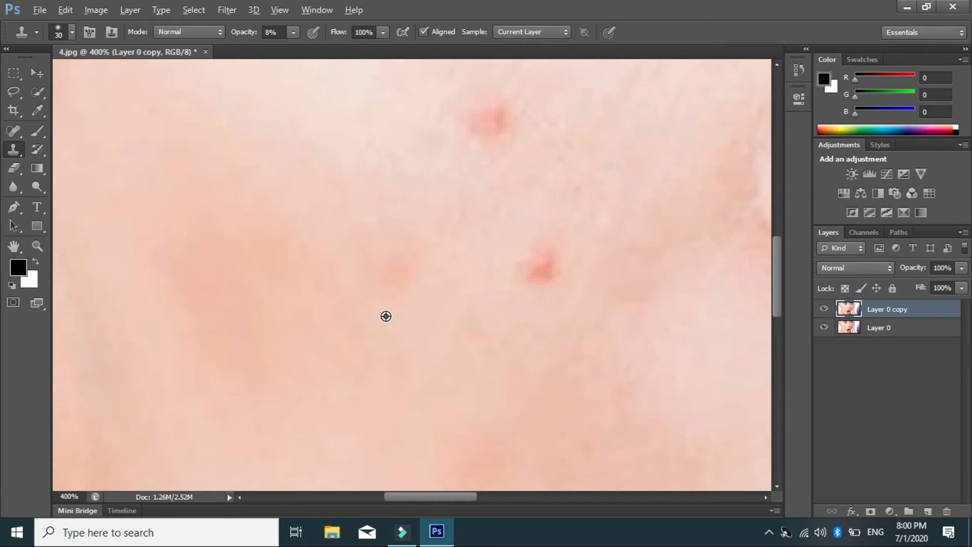
{"action": "left_click", "coordinate": [385, 316], "text": "alt"}
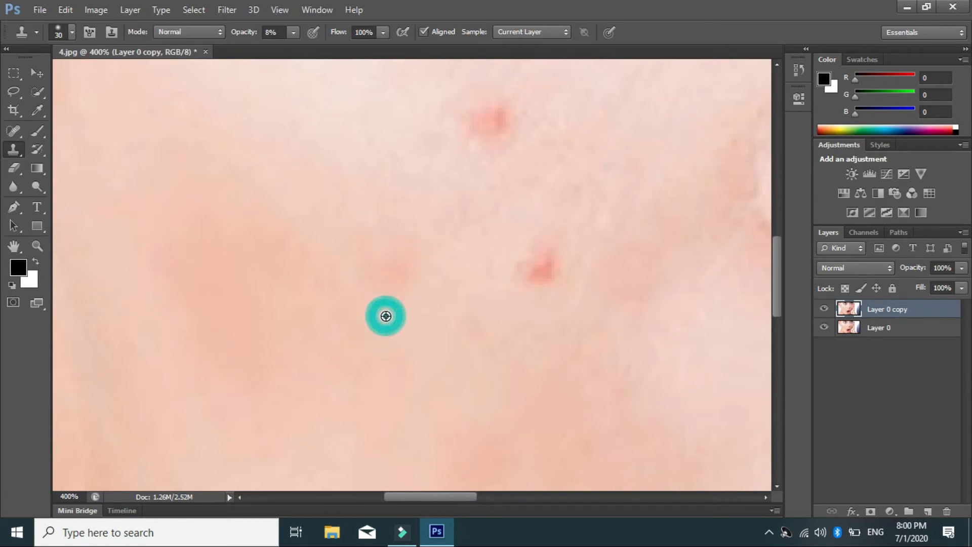
{"action": "left_click", "coordinate": [392, 287]}
{"action": "left_click", "coordinate": [392, 263]}
{"action": "left_click", "coordinate": [404, 262]}
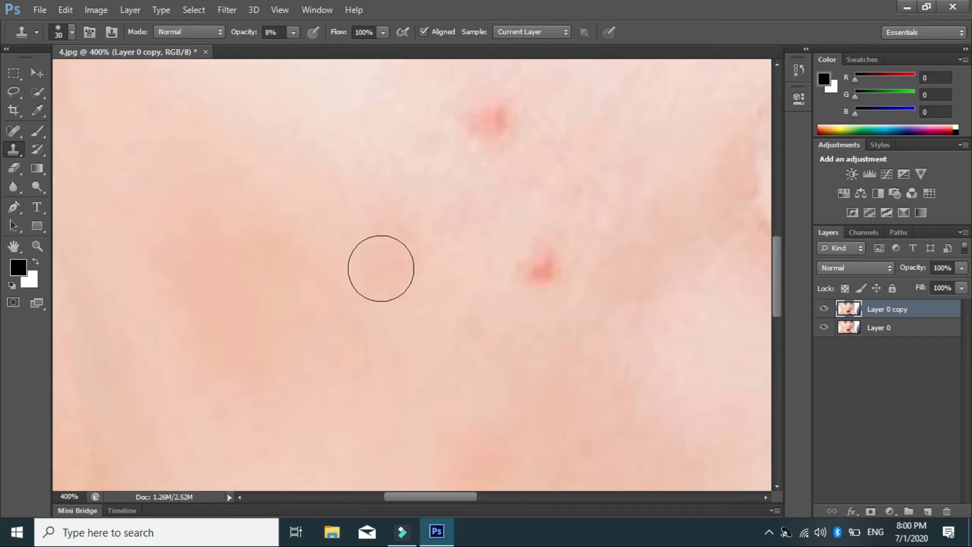
Step: Clone skin sampled from both sides above the uppermost cheek blemish over the red spot
{"action": "key", "text": "space"}
{"action": "left_click_drag", "start_coordinate": [432, 201], "coordinate": [326, 377]}
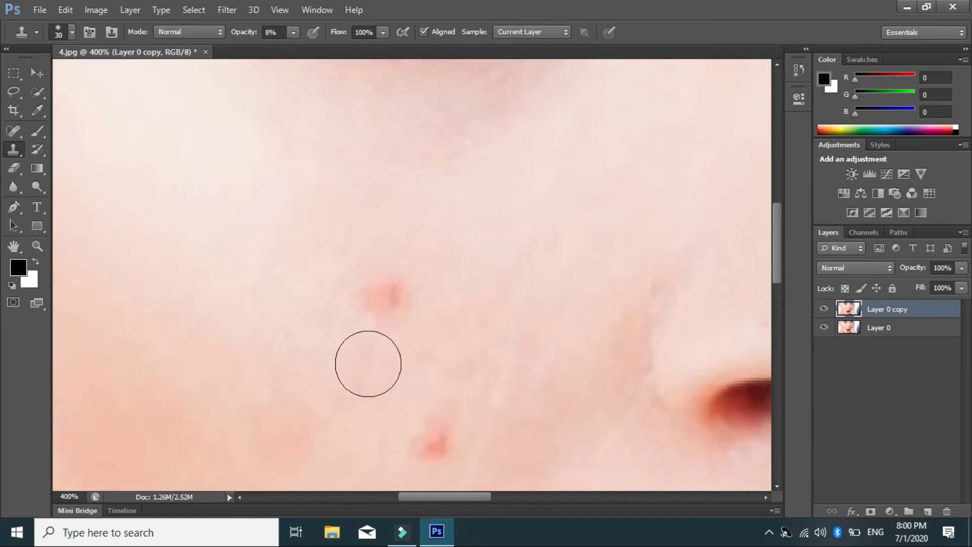
{"action": "key", "text": "alt"}
{"action": "left_click", "coordinate": [427, 270], "text": "alt"}
{"action": "left_click", "coordinate": [386, 286]}
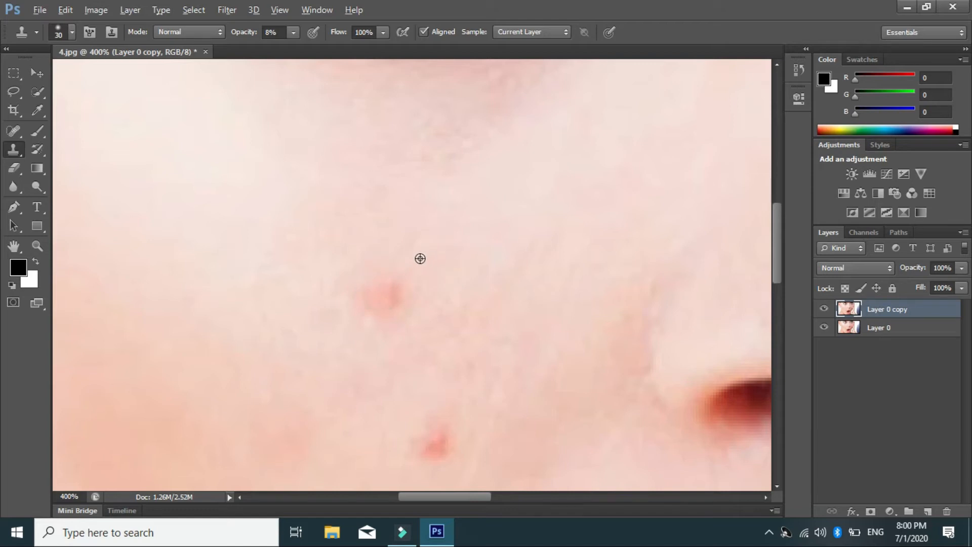
{"action": "left_click", "coordinate": [347, 251], "text": "alt"}
{"action": "left_click_drag", "start_coordinate": [370, 293], "coordinate": [380, 301]}
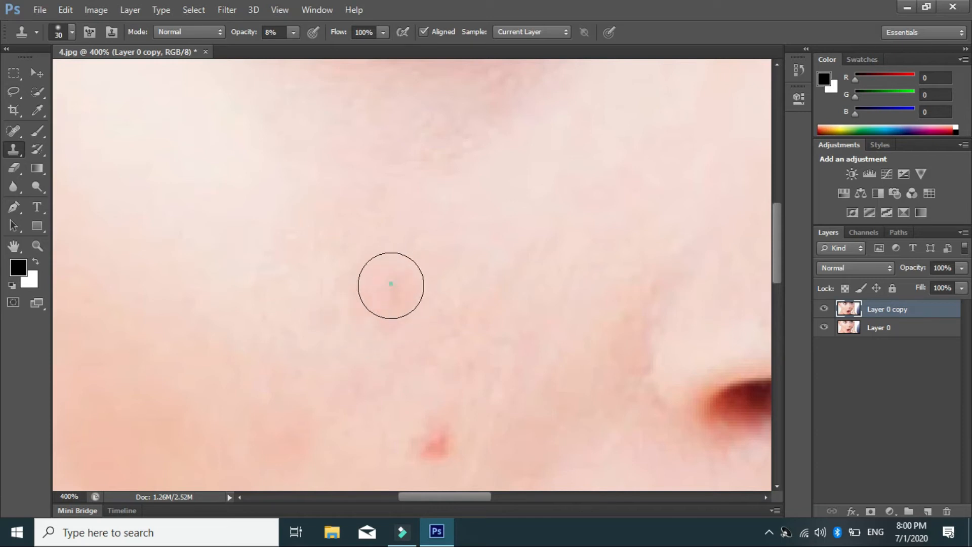
Step: Blend the faint mark of the uppermost cheek blemish by resampling skin on both sides and cloning over it
{"action": "mouse_move", "coordinate": [377, 292]}
{"action": "left_mouse_down"}
{"action": "mouse_move", "coordinate": [403, 294]}
{"action": "mouse_move", "coordinate": [367, 289]}
{"action": "mouse_move", "coordinate": [389, 272]}
{"action": "mouse_move", "coordinate": [388, 290]}
{"action": "mouse_move", "coordinate": [347, 290]}
{"action": "mouse_move", "coordinate": [367, 290]}
{"action": "mouse_move", "coordinate": [389, 311]}
{"action": "mouse_move", "coordinate": [405, 305]}
{"action": "mouse_move", "coordinate": [388, 309]}
{"action": "mouse_move", "coordinate": [379, 298]}
{"action": "mouse_move", "coordinate": [455, 281]}
{"action": "mouse_move", "coordinate": [371, 304]}
{"action": "mouse_move", "coordinate": [394, 316]}
{"action": "mouse_move", "coordinate": [361, 296]}
{"action": "mouse_move", "coordinate": [444, 279]}
{"action": "mouse_move", "coordinate": [354, 314]}
{"action": "mouse_move", "coordinate": [364, 303]}
{"action": "mouse_move", "coordinate": [394, 308]}
{"action": "left_mouse_up"}
{"action": "left_click", "coordinate": [364, 287]}
{"action": "left_click", "coordinate": [387, 294]}
{"action": "left_click", "coordinate": [315, 269], "text": "alt"}
{"action": "left_click", "coordinate": [437, 283], "text": "alt"}
{"action": "left_click", "coordinate": [451, 268], "text": "alt"}
{"action": "left_click", "coordinate": [403, 306]}
{"action": "left_click", "coordinate": [335, 304], "text": "alt"}
{"action": "left_click", "coordinate": [445, 279], "text": "alt"}
{"action": "left_click", "coordinate": [414, 283]}
{"action": "left_click", "coordinate": [331, 278], "text": "alt"}
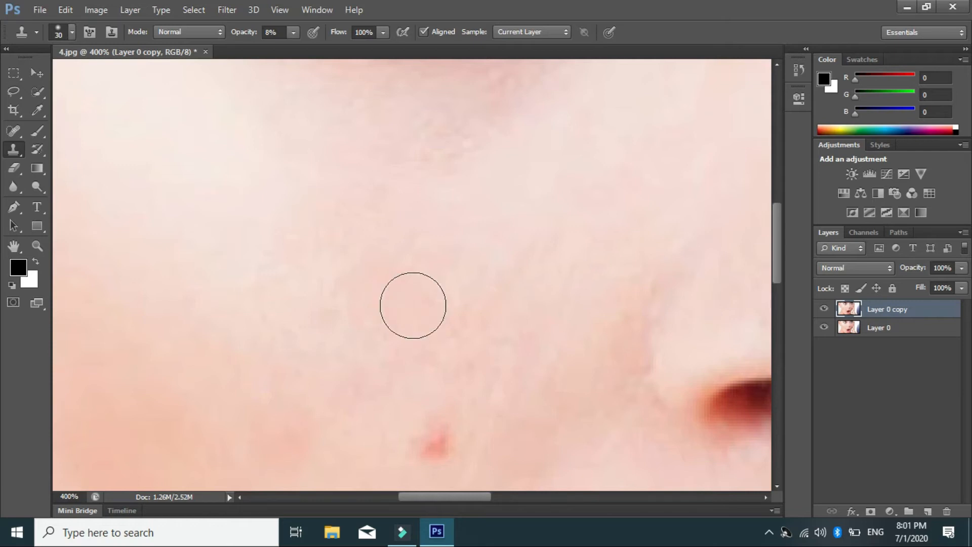
Step: Clone clean skin over the last red cheek blemish, nearest the nose, with the size 30 Clone Stamp at 8% opacity
{"action": "key", "text": "ctrl+minus"}
{"action": "key", "text": "ctrl+minus"}
{"action": "key", "text": "ctrl+minus"}
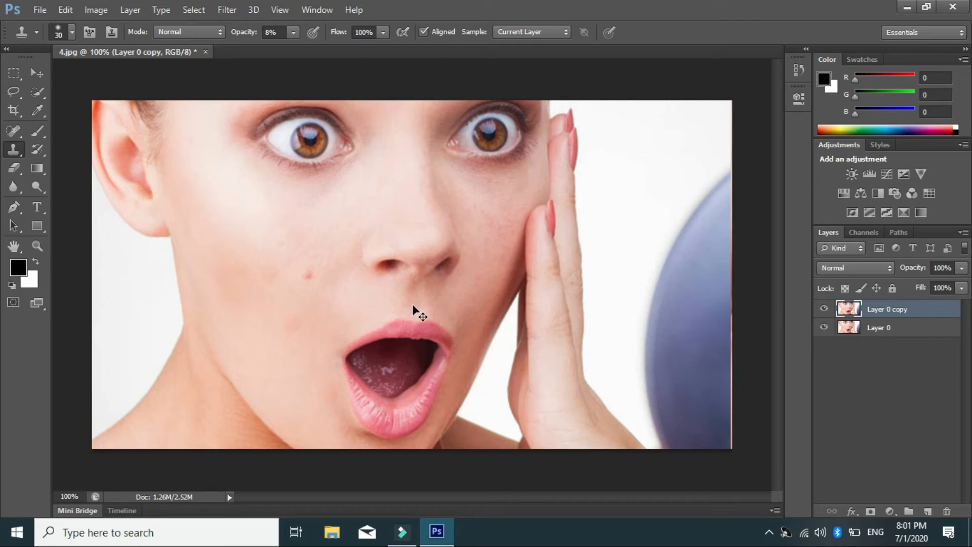
{"action": "key", "text": "ctrl+plus"}
{"action": "key", "text": "ctrl+plus"}
{"action": "mouse_move", "coordinate": [273, 316]}
{"action": "left_mouse_down"}
{"action": "mouse_move", "coordinate": [550, 271]}
{"action": "mouse_move", "coordinate": [609, 248]}
{"action": "left_mouse_up"}
{"action": "right_click", "coordinate": [17, 149]}
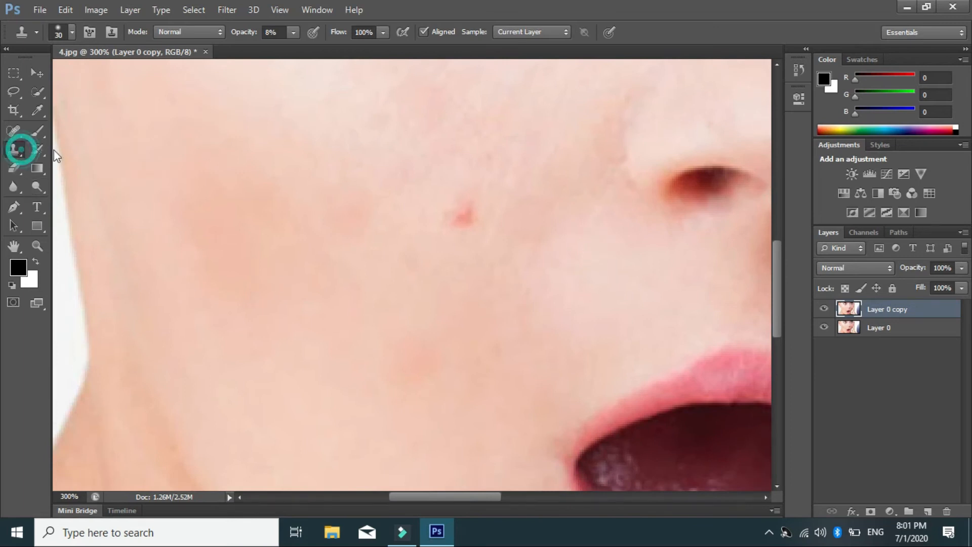
{"action": "left_click", "coordinate": [100, 148]}
{"action": "left_click", "coordinate": [490, 233]}
{"action": "left_click", "coordinate": [493, 237]}
{"action": "key", "text": "alt"}
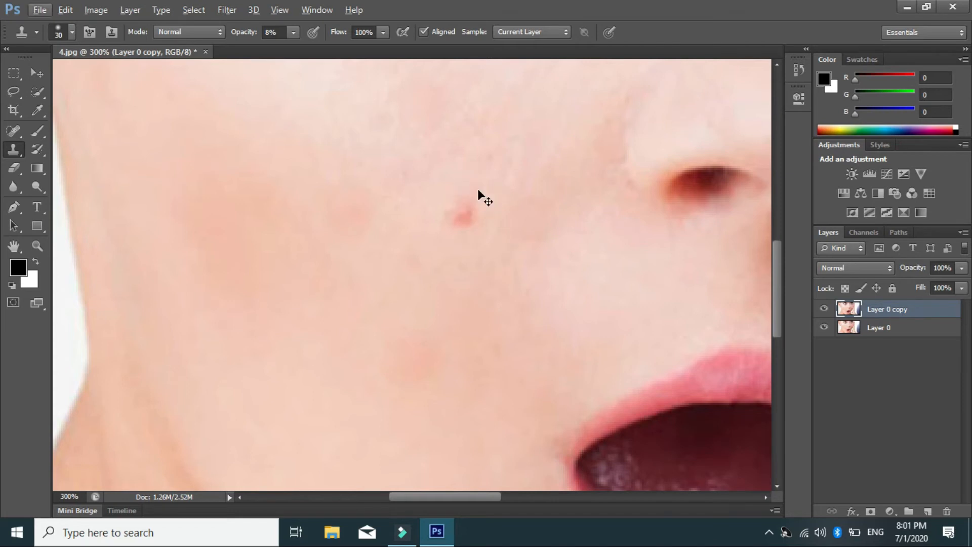
{"action": "key", "text": "ctrl+plus"}
{"action": "key", "text": "ctrl+plus"}
{"action": "left_click_drag", "start_coordinate": [502, 256], "coordinate": [430, 351]}
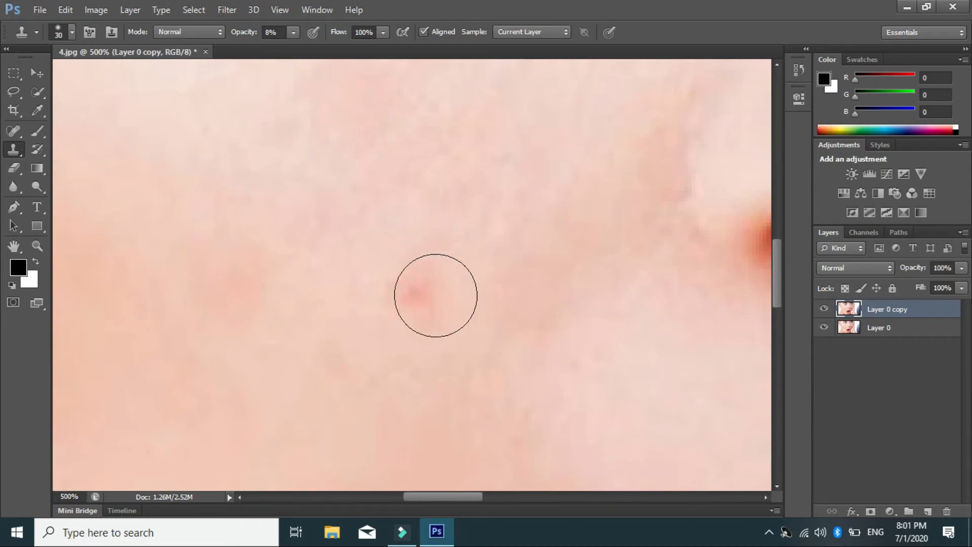
{"action": "left_click", "coordinate": [423, 275]}
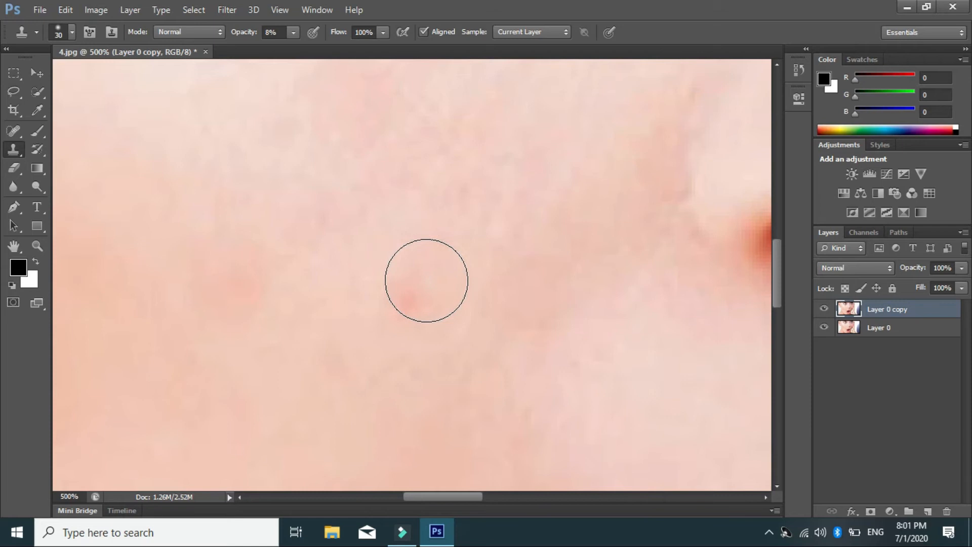
Step: Blend the redness left by the blemish nearest the nose using skin repeatedly sampled from both sides of it
{"action": "left_click", "coordinate": [496, 256], "text": "alt"}
{"action": "left_click", "coordinate": [412, 280]}
{"action": "left_click", "coordinate": [481, 275], "text": "alt"}
{"action": "left_click", "coordinate": [416, 284]}
{"action": "left_click", "coordinate": [476, 274], "text": "alt"}
{"action": "left_click", "coordinate": [427, 277]}
{"action": "left_click", "coordinate": [434, 280]}
{"action": "left_click", "coordinate": [381, 247], "text": "alt"}
{"action": "left_click", "coordinate": [422, 289]}
{"action": "left_click", "coordinate": [365, 261], "text": "alt"}
{"action": "mouse_move", "coordinate": [416, 271]}
{"action": "left_mouse_down"}
{"action": "mouse_move", "coordinate": [427, 293]}
{"action": "mouse_move", "coordinate": [395, 264]}
{"action": "mouse_move", "coordinate": [438, 278]}
{"action": "left_mouse_up"}
{"action": "left_click_drag", "start_coordinate": [512, 341], "coordinate": [522, 265]}
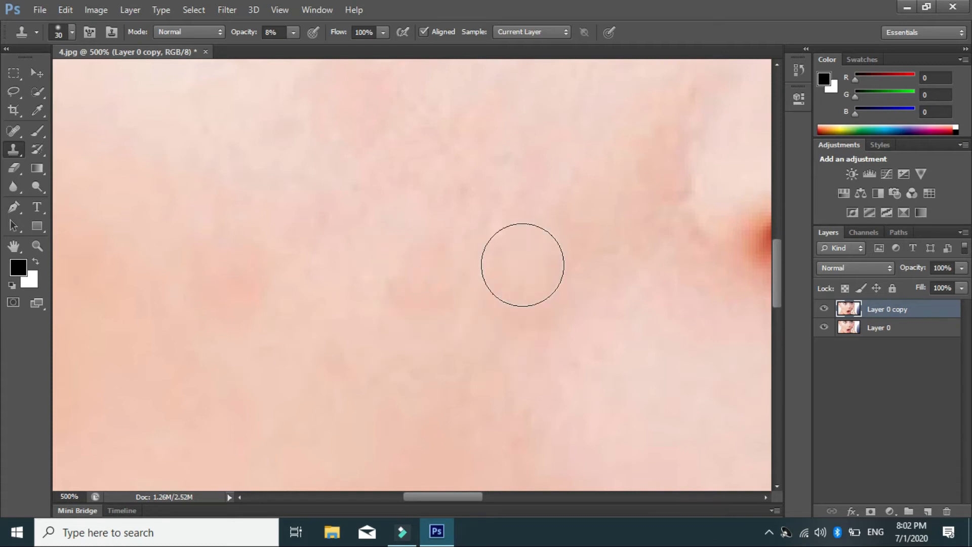
Step: Compare the retouched face with the original by hiding Layer 0 copy and showing it again
{"action": "scroll", "coordinate": [523, 265], "scroll_direction": "down", "scroll_amount": 7}
{"action": "scroll", "coordinate": [522, 265], "scroll_direction": "up", "scroll_amount": 2}
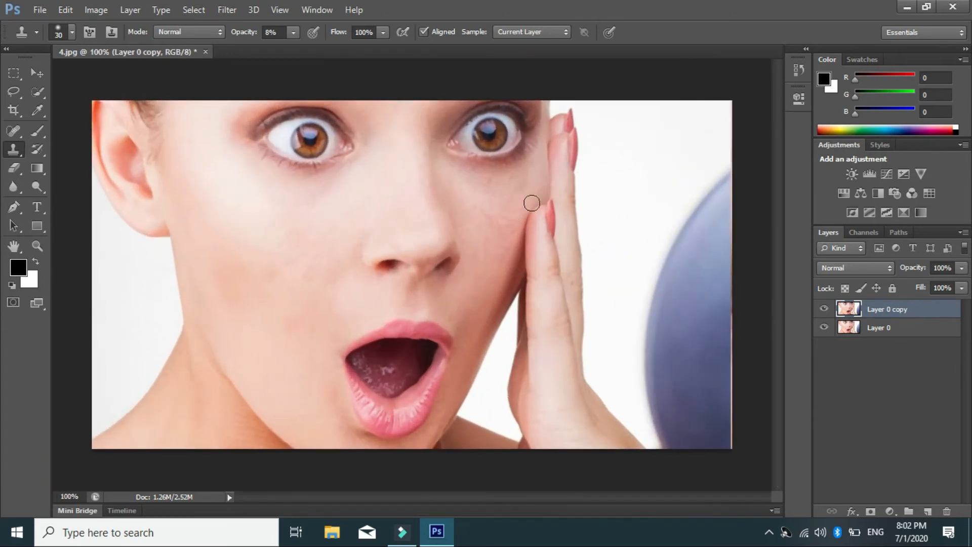
{"action": "left_click", "coordinate": [824, 308]}
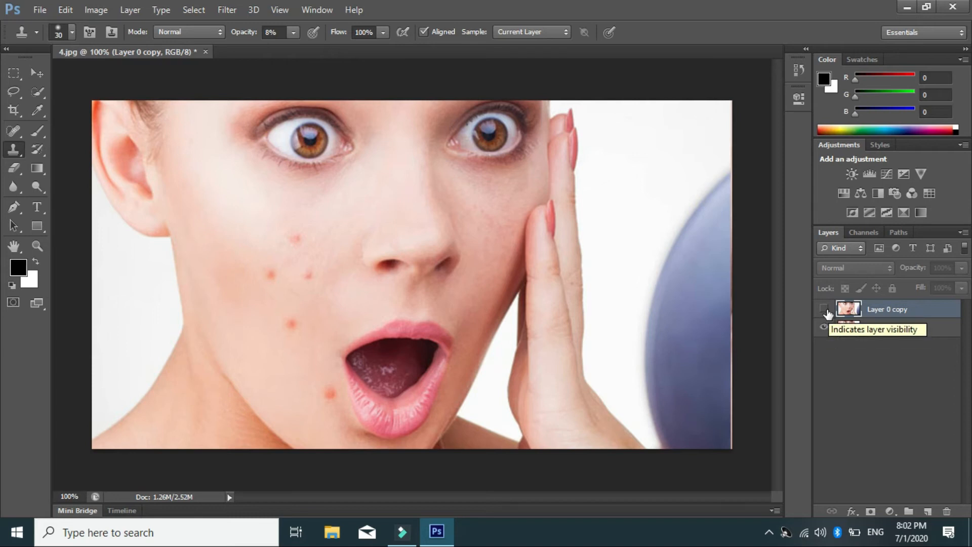
{"action": "left_click", "coordinate": [824, 309]}
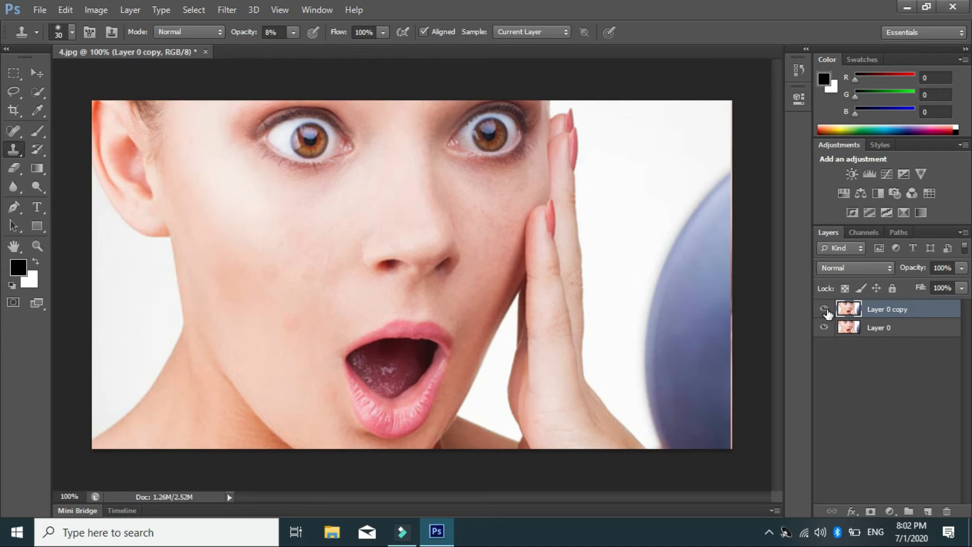
Step: Soften the retouched cheek skin with the Blur tool at 50% strength and an enlarged brush
{"action": "left_click", "coordinate": [15, 188]}
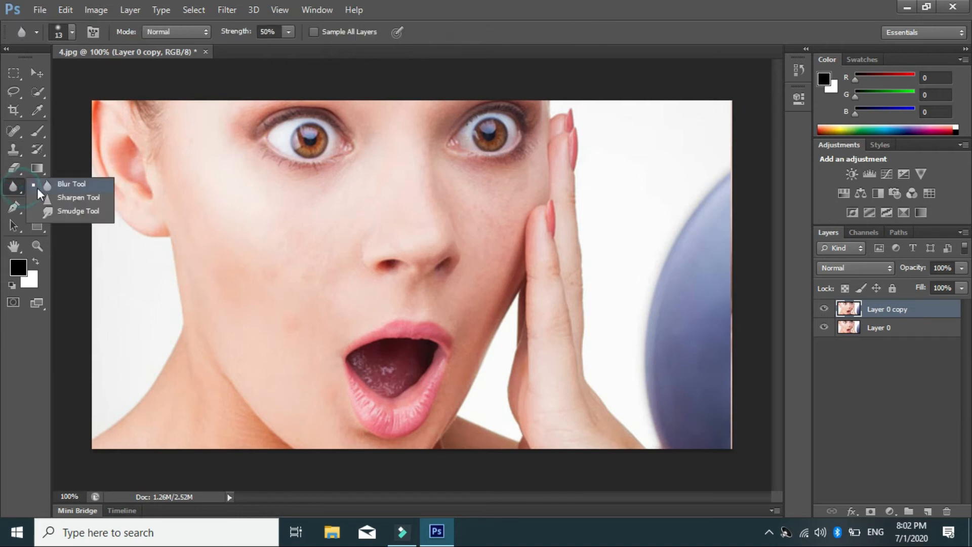
{"action": "left_click", "coordinate": [87, 183]}
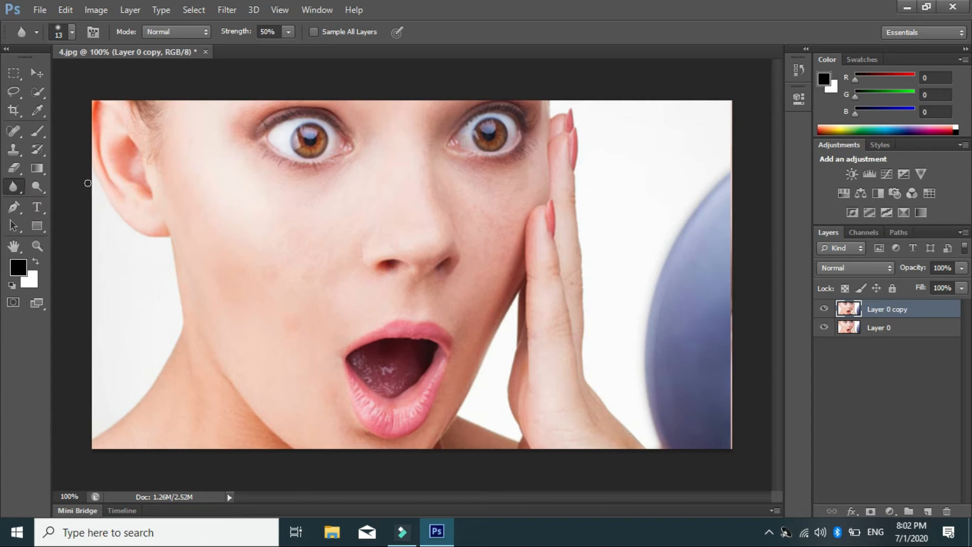
{"action": "key", "text": "bracketright"}
{"action": "key", "text": "bracketright"}
{"action": "key", "text": "bracketright"}
{"action": "key", "text": "bracketright"}
{"action": "mouse_move", "coordinate": [265, 275]}
{"action": "left_mouse_down"}
{"action": "mouse_move", "coordinate": [273, 279]}
{"action": "mouse_move", "coordinate": [249, 273]}
{"action": "mouse_move", "coordinate": [292, 282]}
{"action": "mouse_move", "coordinate": [271, 280]}
{"action": "mouse_move", "coordinate": [326, 267]}
{"action": "mouse_move", "coordinate": [319, 284]}
{"action": "mouse_move", "coordinate": [309, 275]}
{"action": "mouse_move", "coordinate": [295, 329]}
{"action": "mouse_move", "coordinate": [282, 328]}
{"action": "mouse_move", "coordinate": [291, 338]}
{"action": "mouse_move", "coordinate": [310, 277]}
{"action": "mouse_move", "coordinate": [265, 269]}
{"action": "left_mouse_up"}
{"action": "left_click", "coordinate": [265, 275]}
Step: Go over the retouched cheek with the Sharpen tool at 50% strength and an enlarged brush, ending on the Move tool
{"action": "left_click", "coordinate": [13, 186]}
{"action": "left_click", "coordinate": [63, 196]}
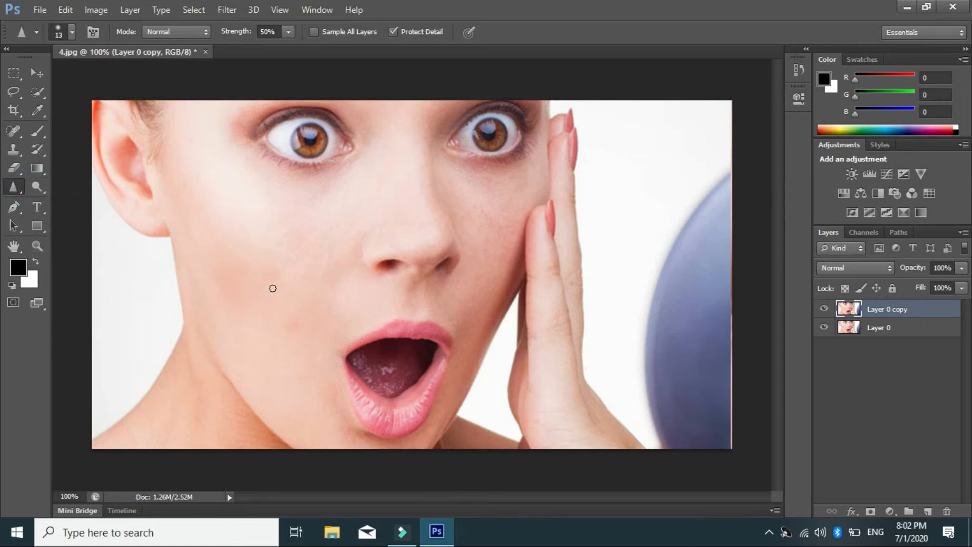
{"action": "key", "text": "bracketright"}
{"action": "key", "text": "bracketright"}
{"action": "key", "text": "bracketright"}
{"action": "key", "text": "bracketright"}
{"action": "key", "text": "bracketright"}
{"action": "key", "text": "bracketright"}
{"action": "key", "text": "bracketright"}
{"action": "key", "text": "bracketright"}
{"action": "mouse_move", "coordinate": [269, 265]}
{"action": "left_mouse_down"}
{"action": "mouse_move", "coordinate": [296, 283]}
{"action": "mouse_move", "coordinate": [316, 276]}
{"action": "mouse_move", "coordinate": [288, 321]}
{"action": "left_mouse_up"}
{"action": "left_click", "coordinate": [39, 71]}
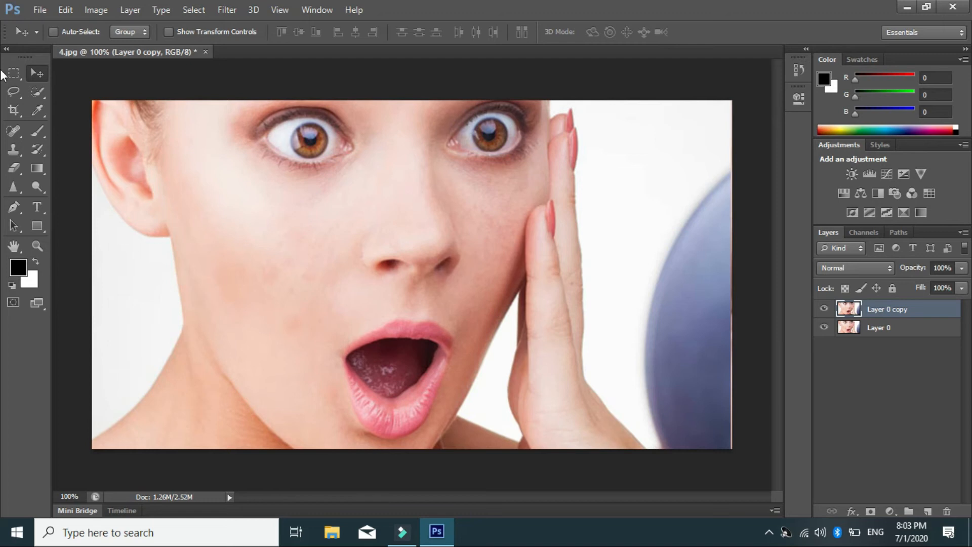
Step: Open the photo 1.jpg from the Photos folder
{"action": "left_click", "coordinate": [42, 10]}
{"action": "left_click", "coordinate": [65, 37]}
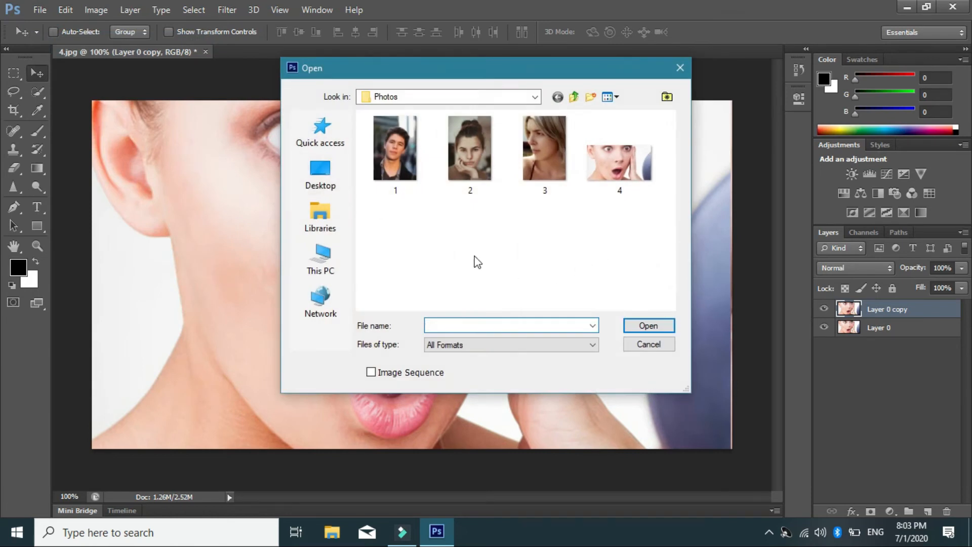
{"action": "left_click", "coordinate": [415, 148]}
{"action": "left_click", "coordinate": [648, 325]}
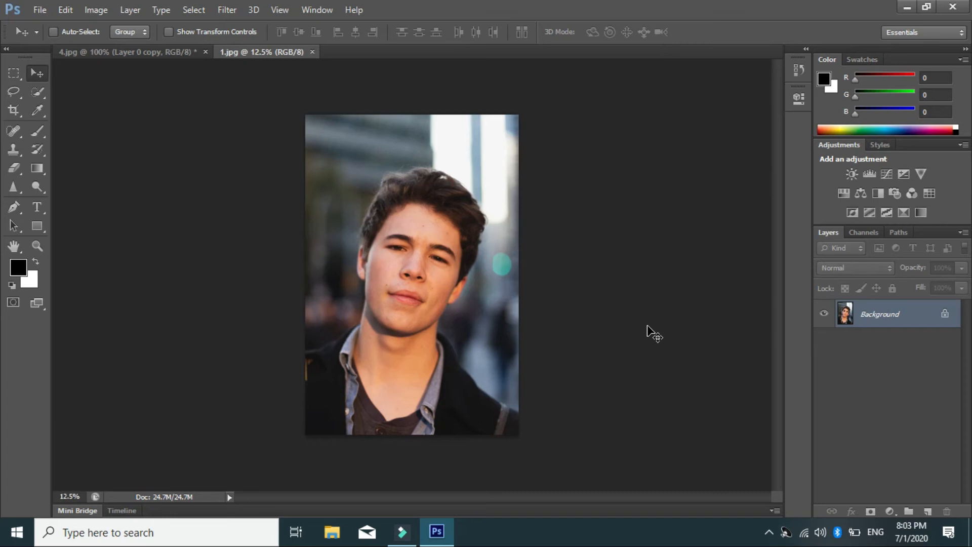
Step: Convert the locked Background of 1.jpg into the normal layer Layer 0 and duplicate it, with the Spot Healing Brush active
{"action": "double_click", "coordinate": [913, 322]}
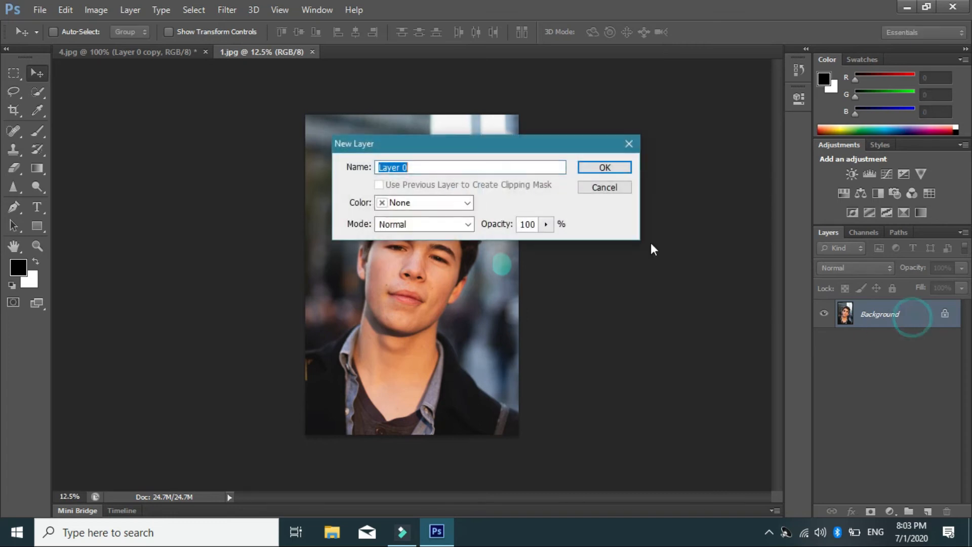
{"action": "left_click", "coordinate": [605, 167]}
{"action": "key", "text": "j"}
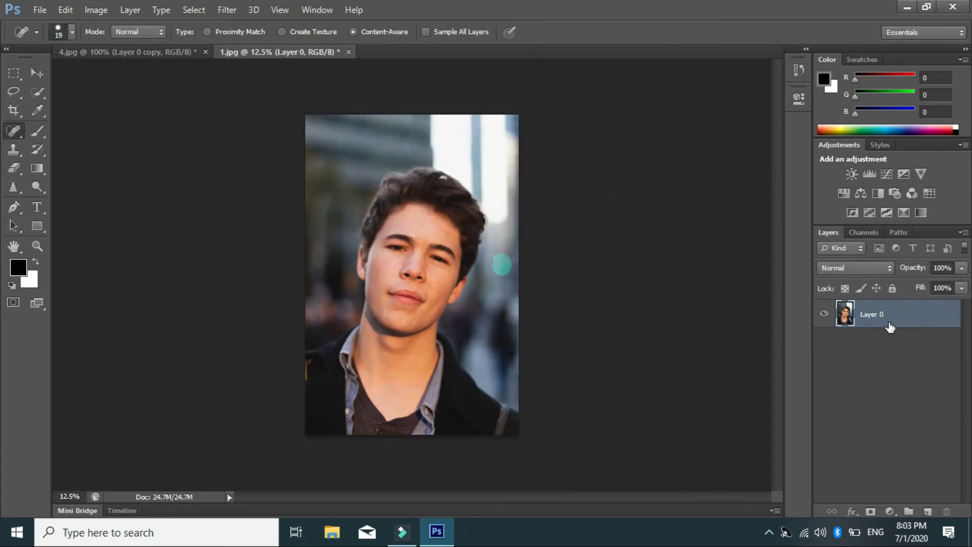
{"action": "key", "text": "ctrl+j"}
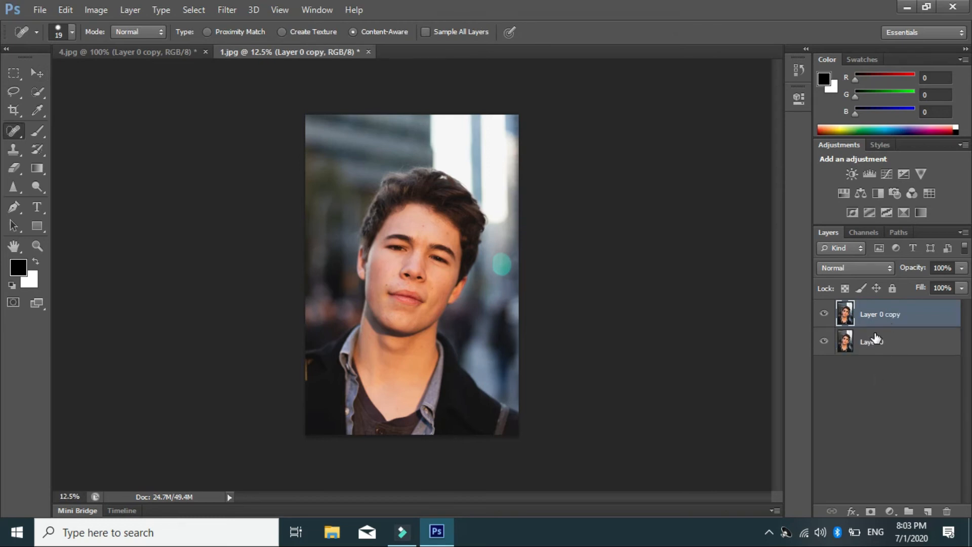
Step: Switch to the Clone Stamp at 8% opacity and enlarge its brush to 80 px for retouching the man's face
{"action": "key", "text": "ctrl+plus"}
{"action": "key", "text": "ctrl+plus"}
{"action": "key", "text": "ctrl+plus"}
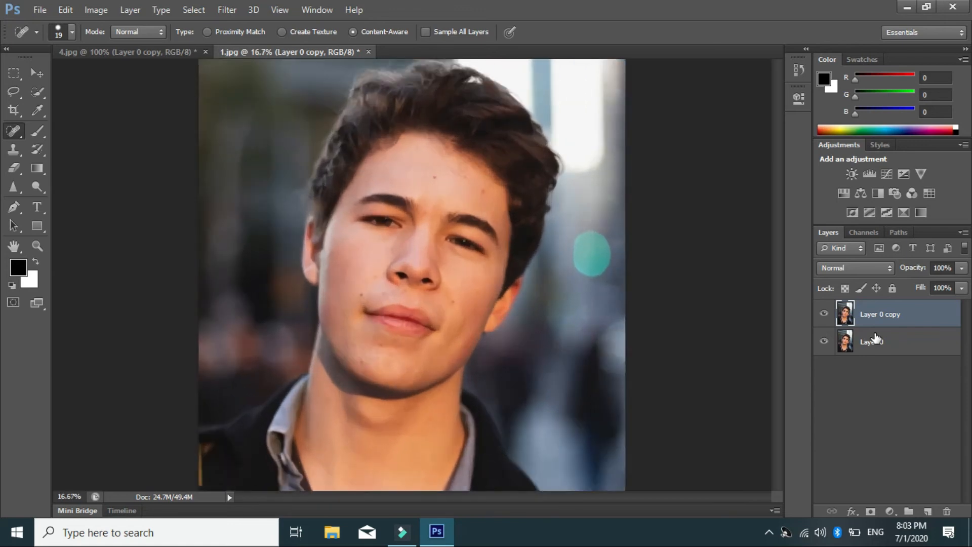
{"action": "key", "text": "ctrl+plus"}
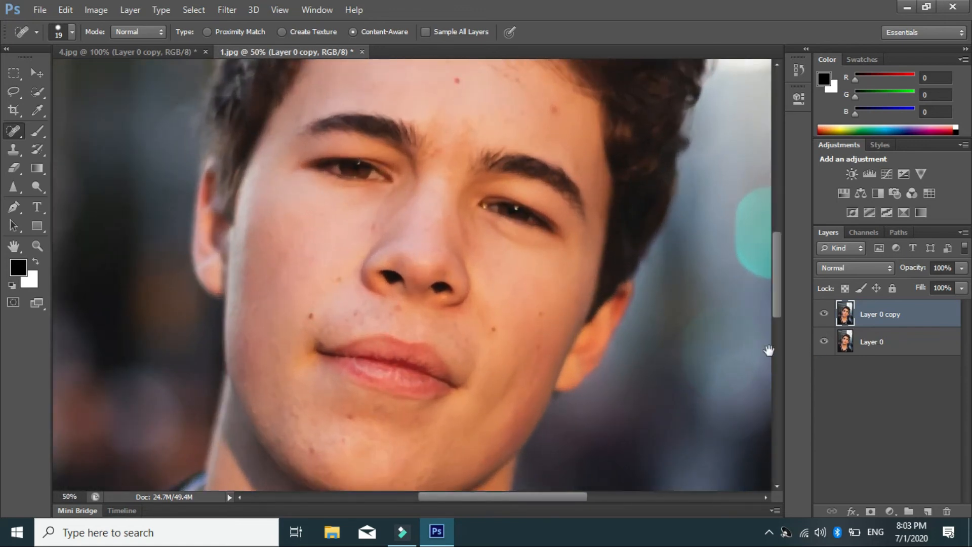
{"action": "scroll", "coordinate": [551, 278], "scroll_direction": "up", "scroll_amount": 5}
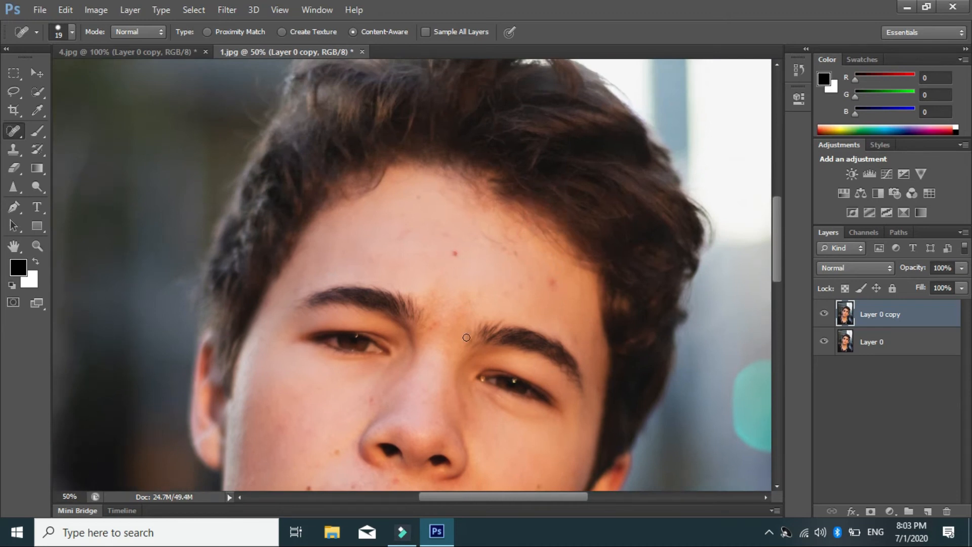
{"action": "left_click_drag", "start_coordinate": [471, 349], "coordinate": [524, 244]}
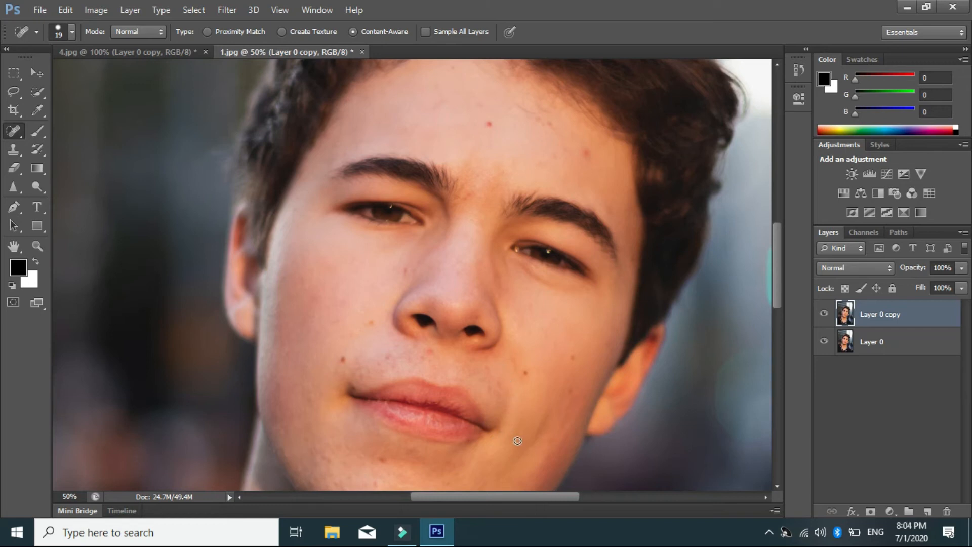
{"action": "scroll", "coordinate": [517, 440], "scroll_direction": "up", "scroll_amount": 1}
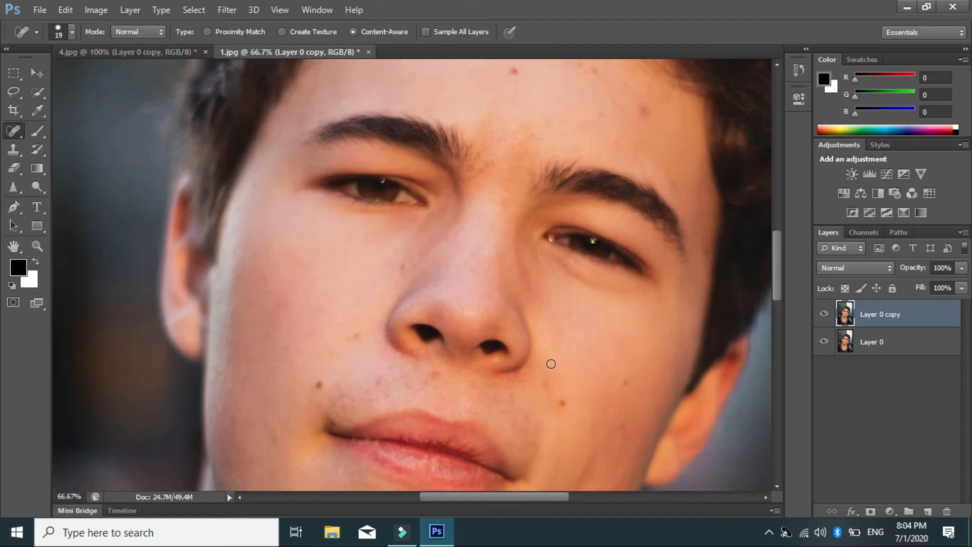
{"action": "left_click_drag", "start_coordinate": [550, 363], "coordinate": [481, 251]}
{"action": "left_click_drag", "start_coordinate": [23, 152], "coordinate": [73, 150]}
{"action": "left_click", "coordinate": [467, 278], "text": "alt"}
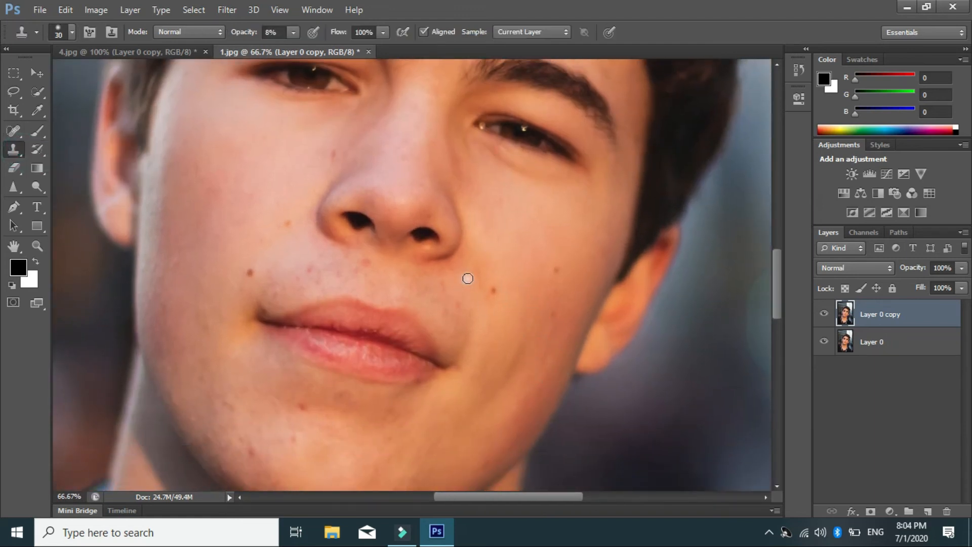
{"action": "key", "text": "bracketright"}
{"action": "key", "text": "bracketright"}
{"action": "key", "text": "bracketright"}
{"action": "key", "text": "bracketright"}
{"action": "key", "text": "bracketright"}
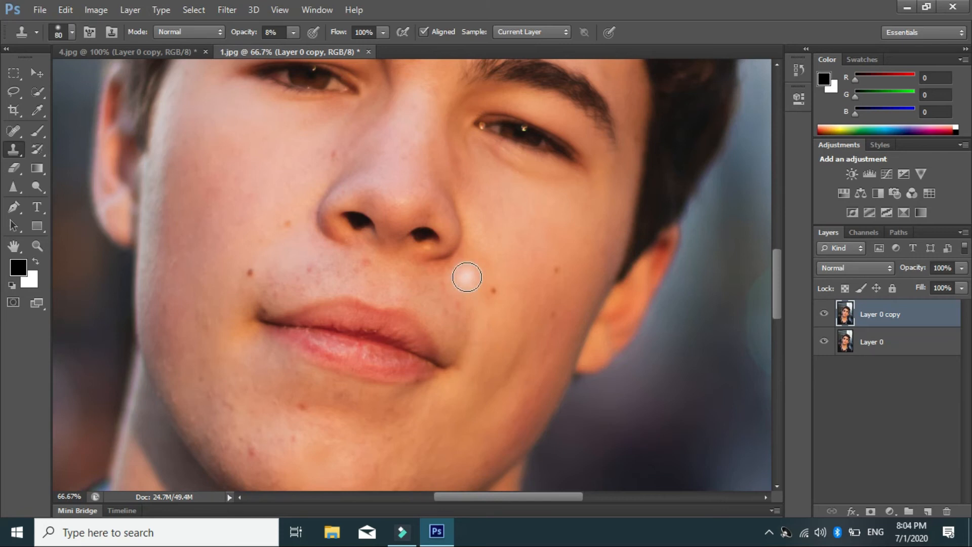
Step: Clone smooth cheek skin over the fold running from the man's nostril to the mouth corner on the image's right side
{"action": "key", "text": "alt"}
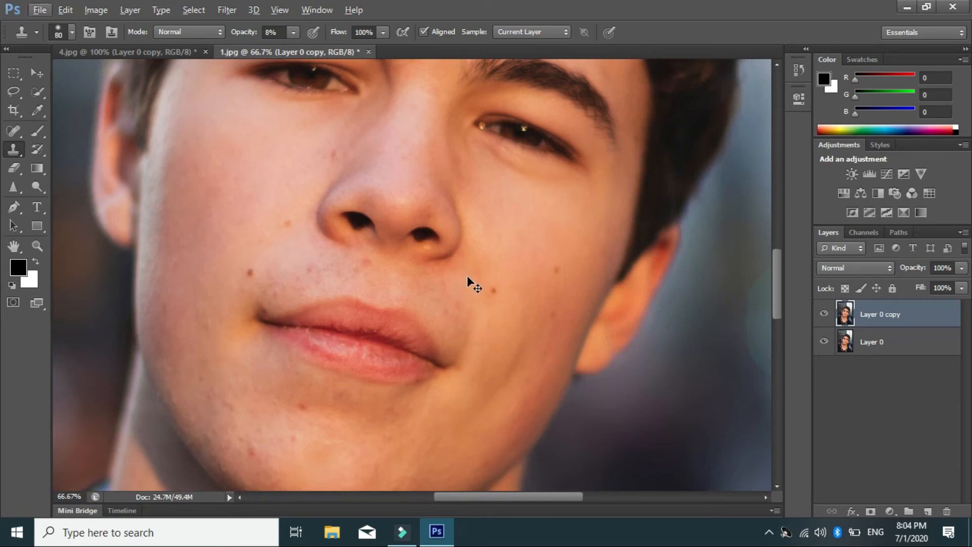
{"action": "left_click", "coordinate": [468, 277]}
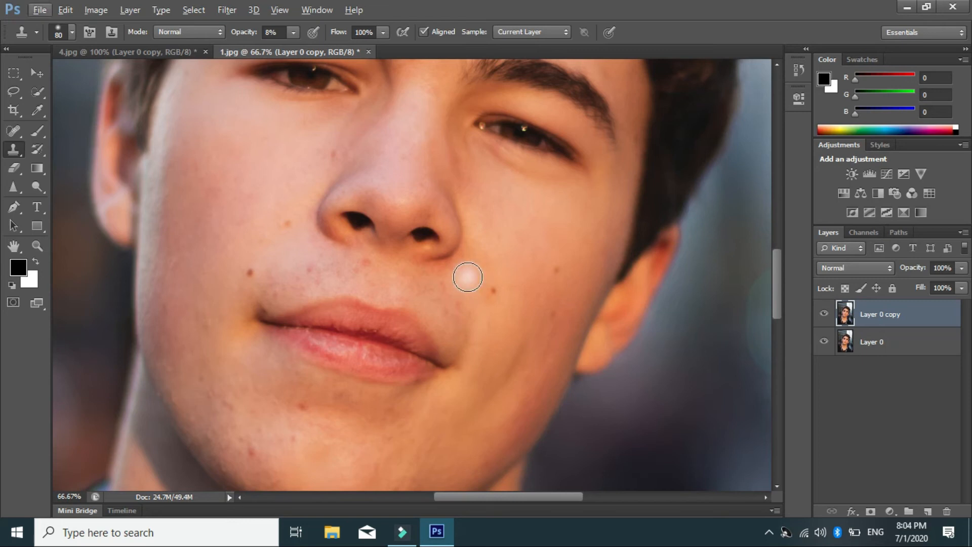
{"action": "key", "text": "alt"}
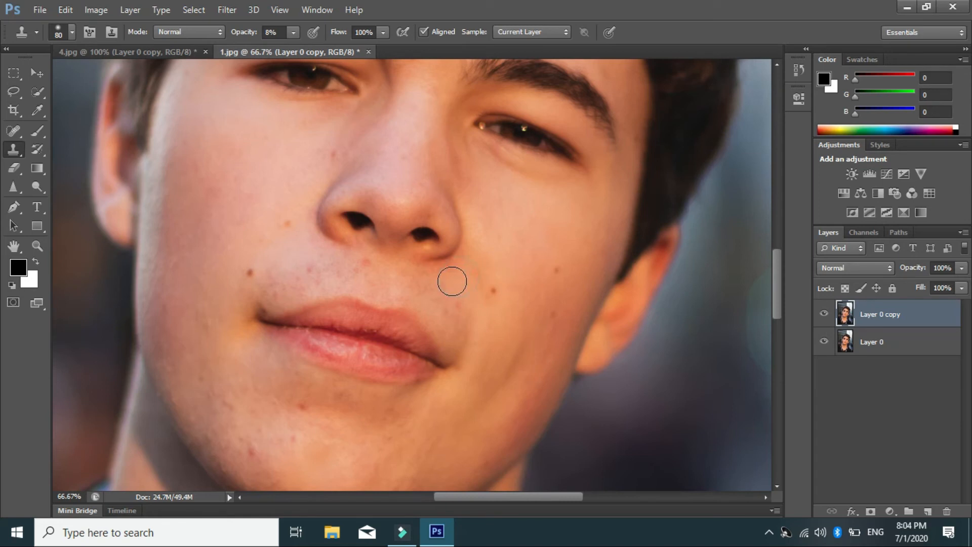
{"action": "left_click", "coordinate": [455, 298]}
{"action": "left_click", "coordinate": [475, 294], "text": "alt"}
{"action": "left_click", "coordinate": [468, 315]}
{"action": "left_click", "coordinate": [474, 297], "text": "alt"}
{"action": "left_click", "coordinate": [464, 325]}
{"action": "left_click", "coordinate": [490, 322], "text": "alt"}
{"action": "left_click", "coordinate": [468, 352]}
{"action": "left_click", "coordinate": [499, 330]}
{"action": "left_click", "coordinate": [460, 360]}
{"action": "left_click", "coordinate": [462, 302], "text": "alt"}
{"action": "left_click", "coordinate": [496, 337]}
{"action": "left_click", "coordinate": [464, 339]}
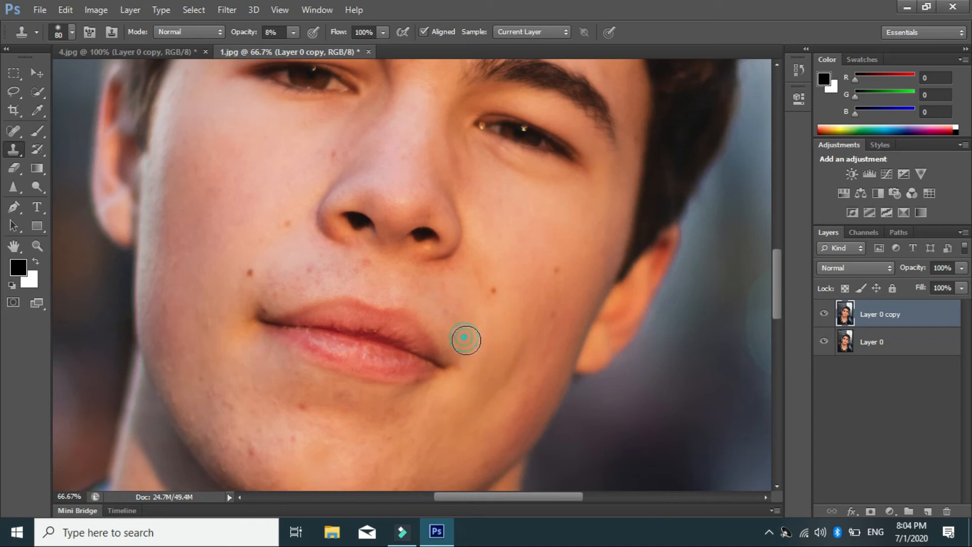
{"action": "left_click", "coordinate": [481, 332]}
{"action": "left_click", "coordinate": [466, 356]}
Step: Even out the cheek beside the same mouth corner with low-opacity clone dabs sampled from the surrounding skin
{"action": "left_click", "coordinate": [528, 346], "text": "alt"}
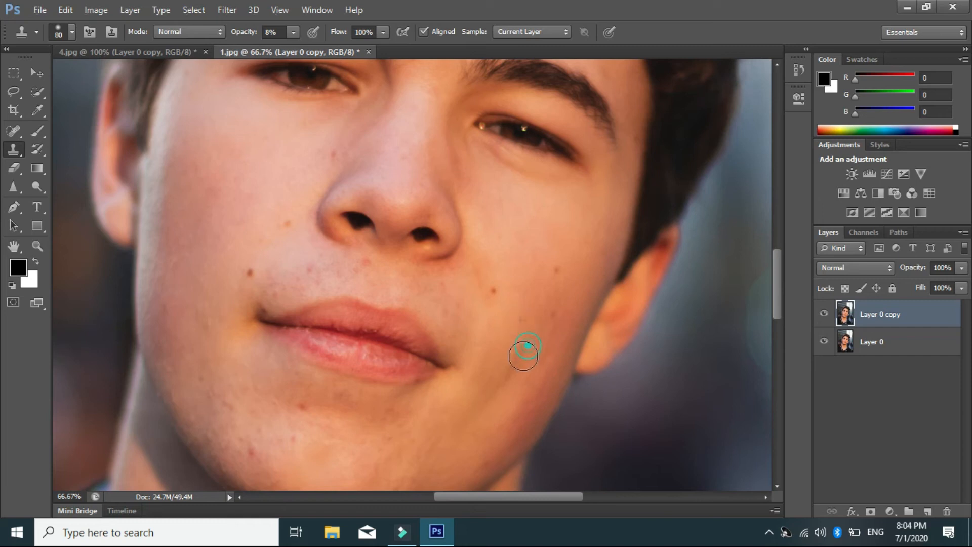
{"action": "left_click", "coordinate": [512, 373]}
{"action": "left_click", "coordinate": [520, 361]}
{"action": "left_click", "coordinate": [496, 331], "text": "alt"}
{"action": "left_click", "coordinate": [520, 357]}
{"action": "left_click", "coordinate": [507, 372], "text": "alt"}
{"action": "left_click", "coordinate": [499, 361]}
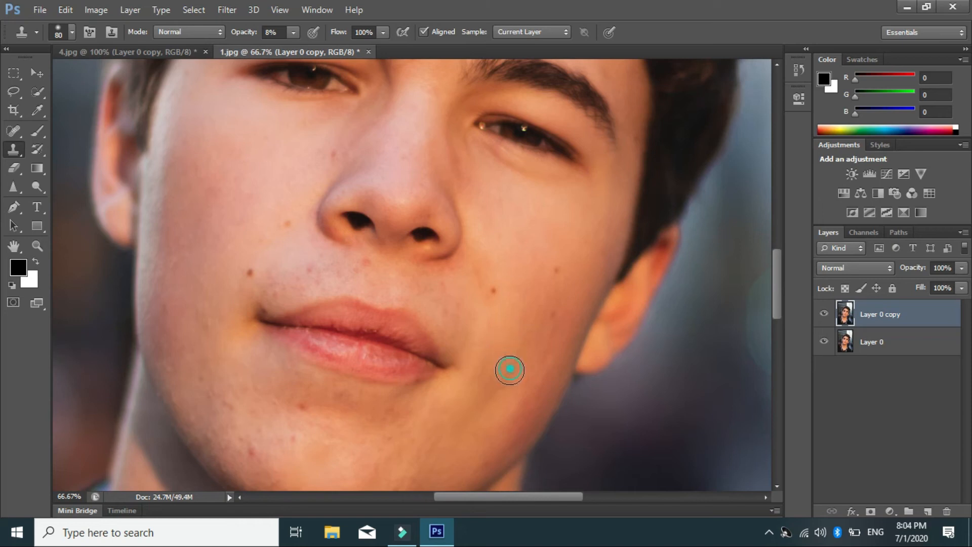
Step: Smooth the lower cheek toward the jaw on that side using repeated clone samples of nearby skin
{"action": "left_click", "coordinate": [495, 399]}
{"action": "left_click", "coordinate": [483, 389], "text": "alt"}
{"action": "left_click", "coordinate": [480, 396]}
{"action": "left_click", "coordinate": [496, 399]}
{"action": "left_click", "coordinate": [487, 370], "text": "alt"}
{"action": "left_click", "coordinate": [480, 399]}
{"action": "left_click", "coordinate": [501, 390]}
{"action": "left_click", "coordinate": [508, 384]}
{"action": "left_click", "coordinate": [513, 323], "text": "alt"}
{"action": "left_click", "coordinate": [513, 378]}
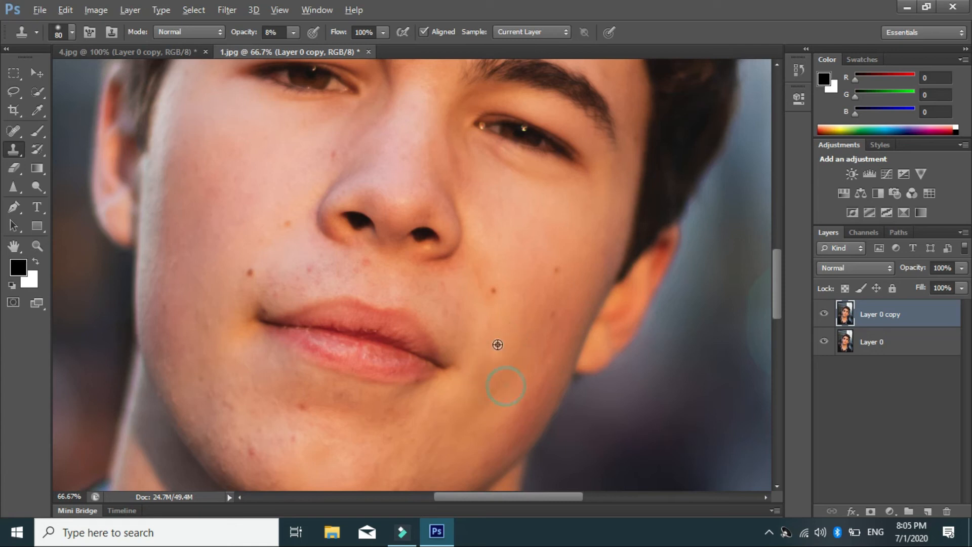
{"action": "left_click", "coordinate": [481, 404]}
{"action": "left_click", "coordinate": [508, 350], "text": "alt"}
{"action": "left_click", "coordinate": [516, 396]}
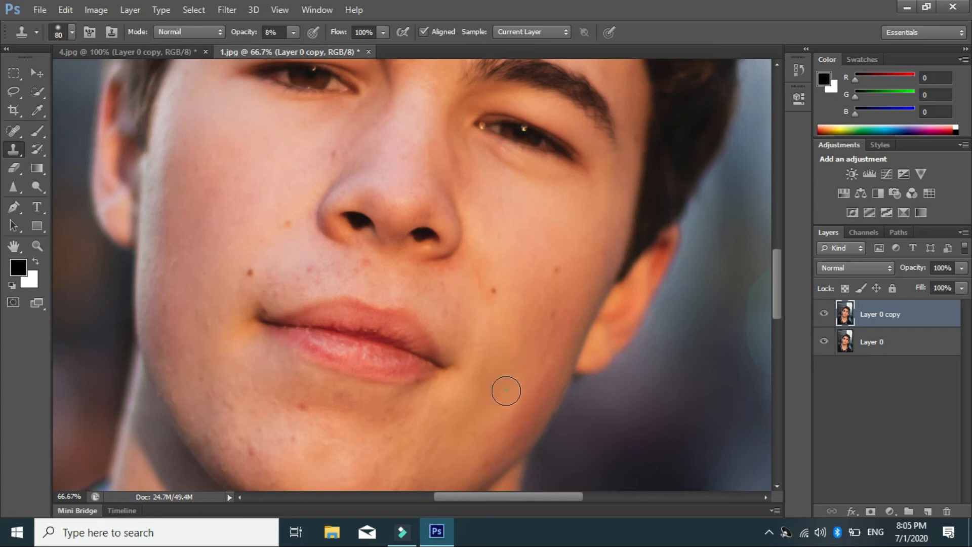
{"action": "left_click", "coordinate": [474, 420]}
{"action": "left_click", "coordinate": [484, 401]}
Step: Remove the dark mole beside the opposite mouth corner by cloning clean cheek skin over it with several dabs
{"action": "left_click", "coordinate": [514, 309]}
{"action": "left_click", "coordinate": [399, 312]}
{"action": "key", "text": "ctrl+plus"}
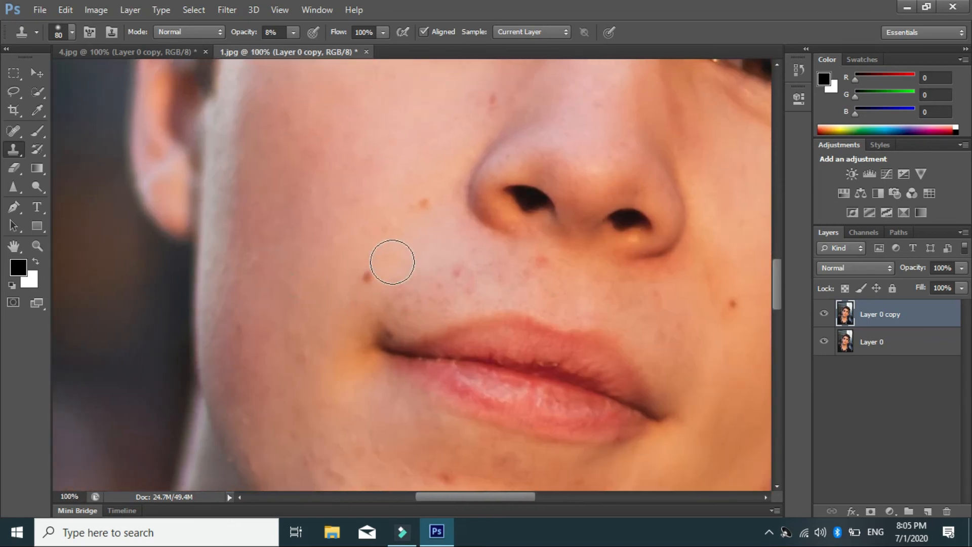
{"action": "key", "text": "ctrl+plus"}
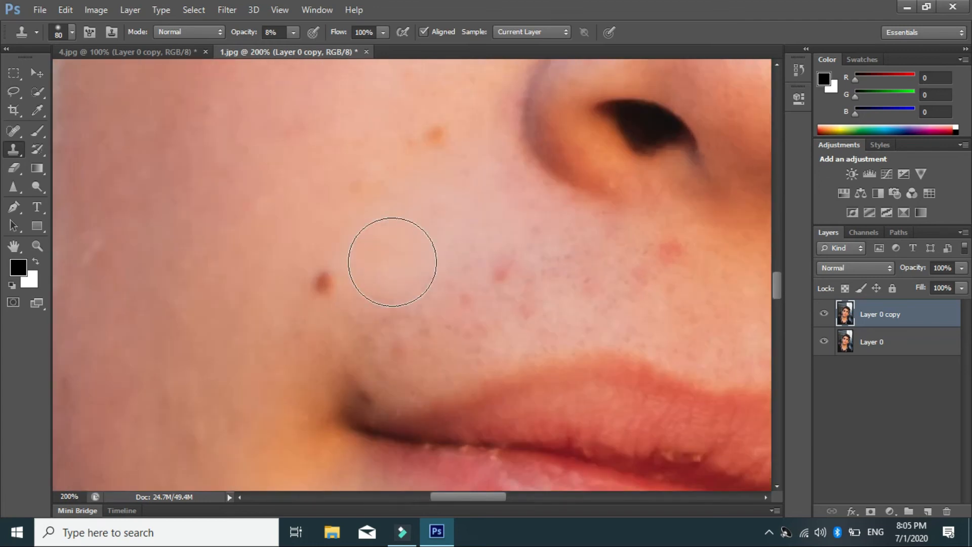
{"action": "left_click", "coordinate": [343, 257], "text": "alt"}
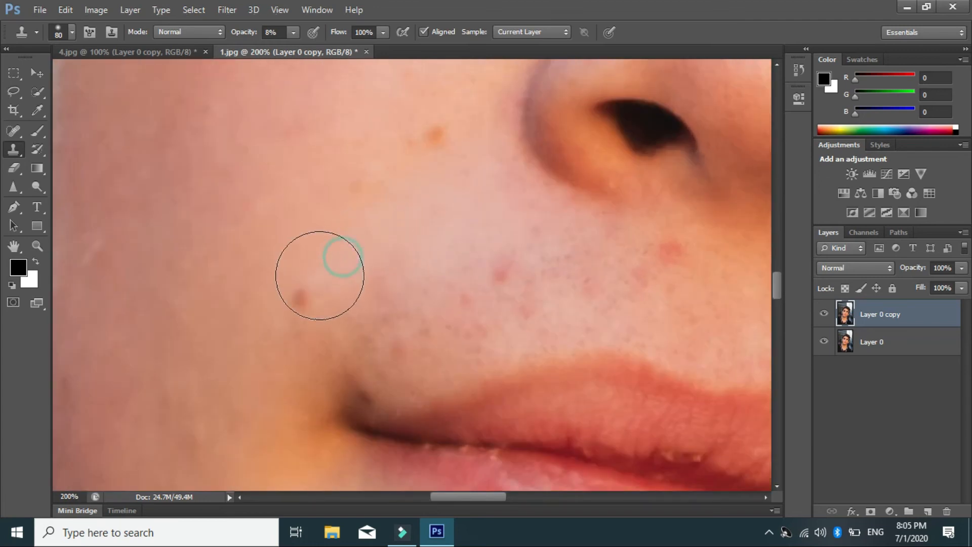
{"action": "left_click", "coordinate": [319, 280]}
{"action": "left_click", "coordinate": [318, 282]}
{"action": "left_click", "coordinate": [320, 285]}
{"action": "left_click", "coordinate": [269, 262], "text": "alt"}
{"action": "left_click", "coordinate": [319, 280]}
{"action": "left_click", "coordinate": [324, 281]}
{"action": "left_click", "coordinate": [311, 286]}
{"action": "left_click", "coordinate": [332, 283]}
{"action": "left_click", "coordinate": [308, 277]}
{"action": "left_click", "coordinate": [329, 287]}
{"action": "left_click", "coordinate": [317, 273]}
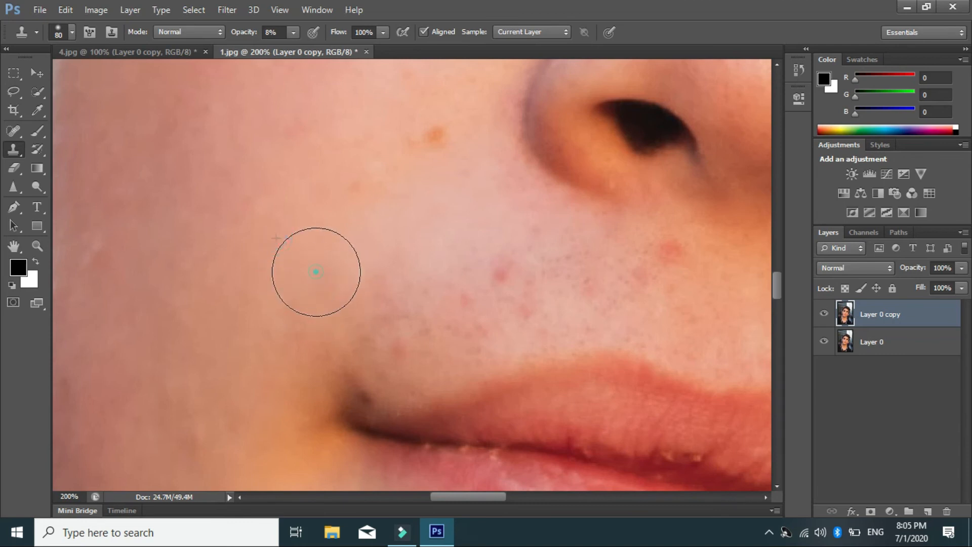
Step: Blend the skin around the removed mole using fresh clone samples from just above it
{"action": "left_click", "coordinate": [338, 268], "text": "alt"}
{"action": "left_click", "coordinate": [315, 288]}
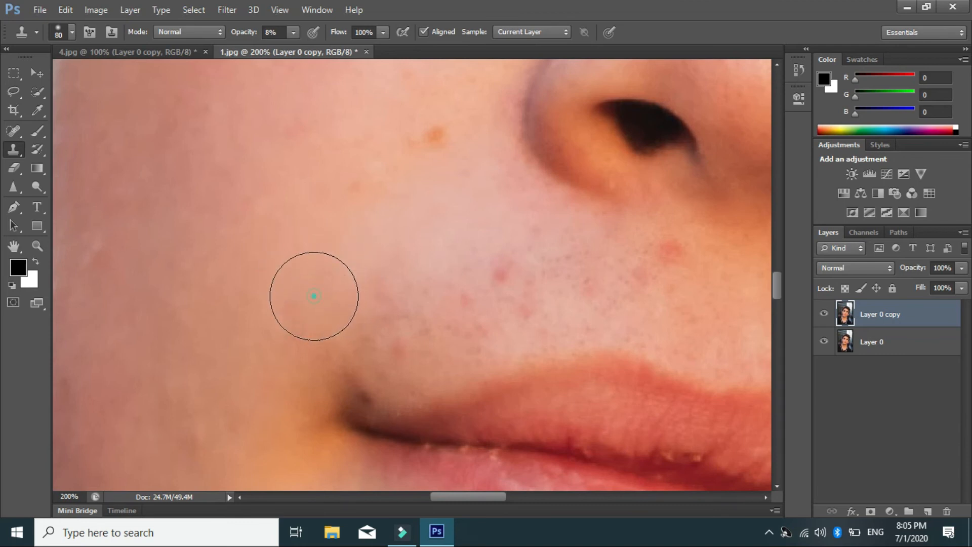
{"action": "left_click", "coordinate": [332, 238], "text": "alt"}
{"action": "left_click", "coordinate": [339, 259]}
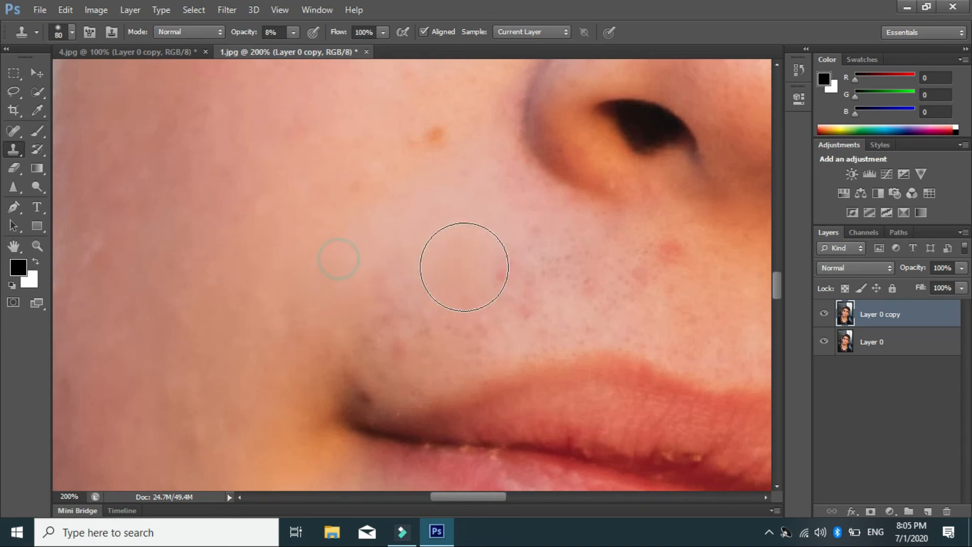
Step: Compare the retouched face with the original by toggling the visibility of Layer 0 copy
{"action": "left_click", "coordinate": [825, 315]}
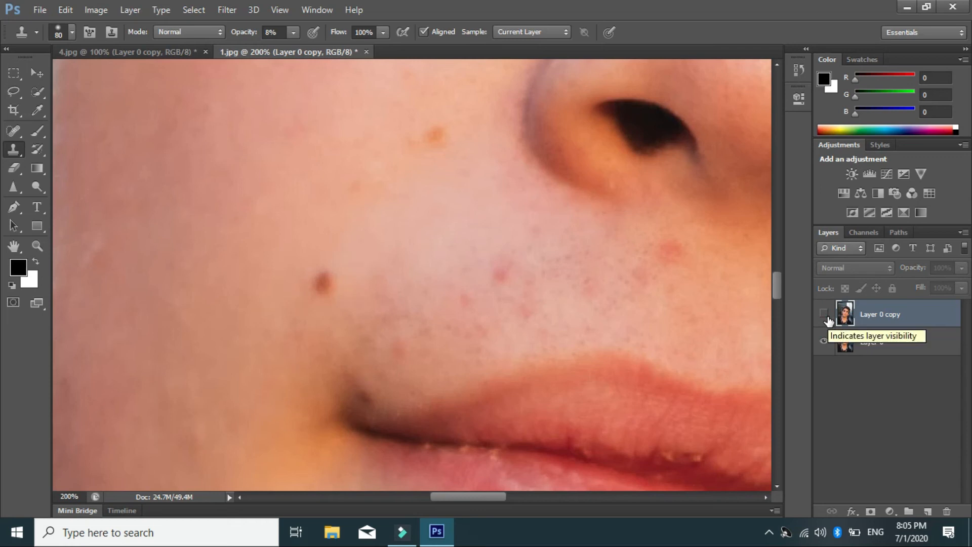
{"action": "left_click", "coordinate": [824, 315]}
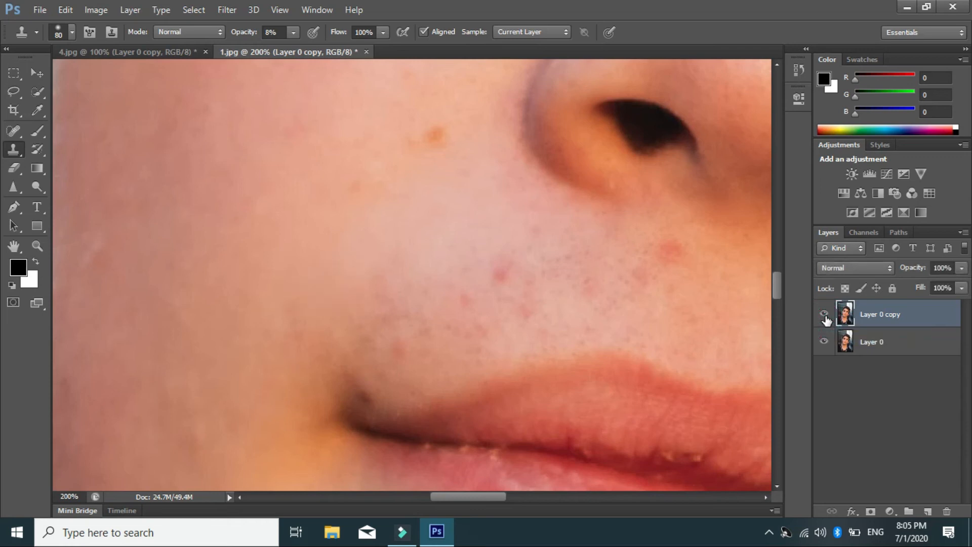
{"action": "left_click", "coordinate": [824, 315]}
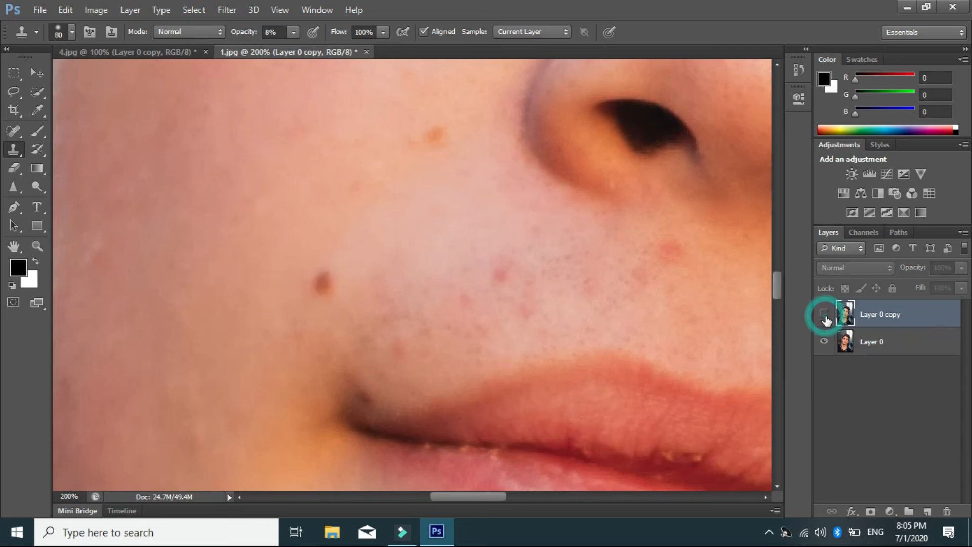
{"action": "left_click", "coordinate": [825, 314]}
{"action": "left_click", "coordinate": [824, 314]}
{"action": "left_click", "coordinate": [825, 314]}
{"action": "left_click", "coordinate": [824, 315]}
{"action": "left_click", "coordinate": [825, 315]}
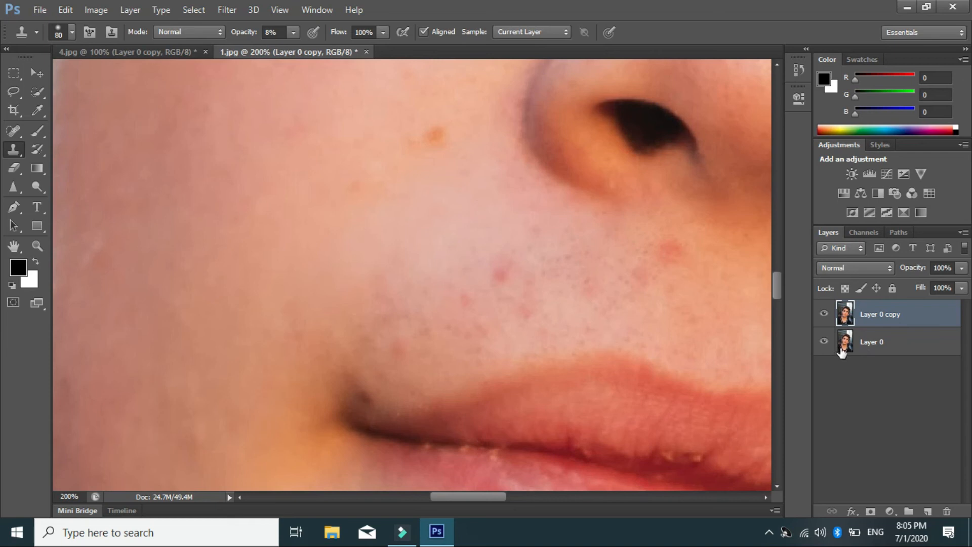
{"action": "left_click", "coordinate": [860, 344]}
{"action": "left_click", "coordinate": [871, 327]}
{"action": "key", "text": "ctrl+minus"}
{"action": "key", "text": "ctrl+minus"}
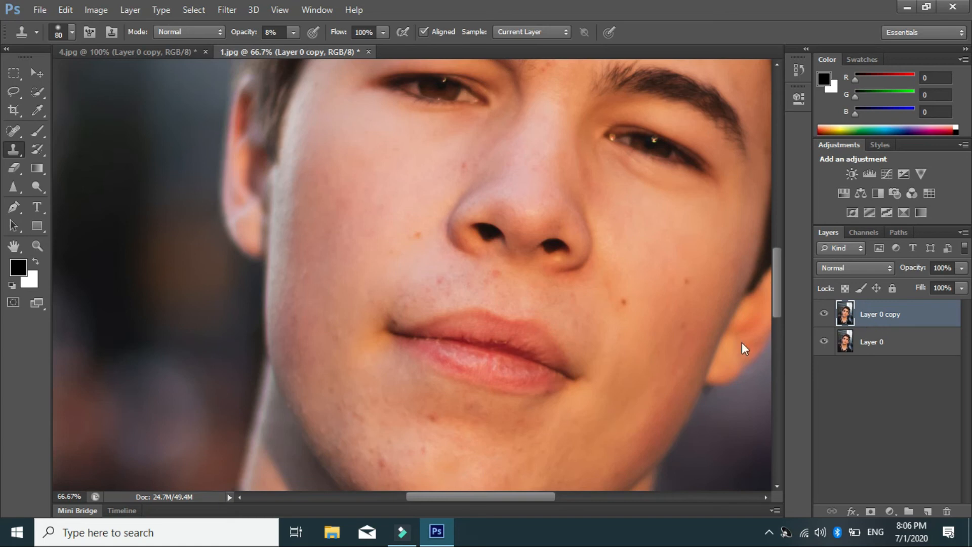
Step: Open the photo 3.jpg from the Photos folder
{"action": "left_click", "coordinate": [39, 10]}
{"action": "left_click", "coordinate": [25, 38]}
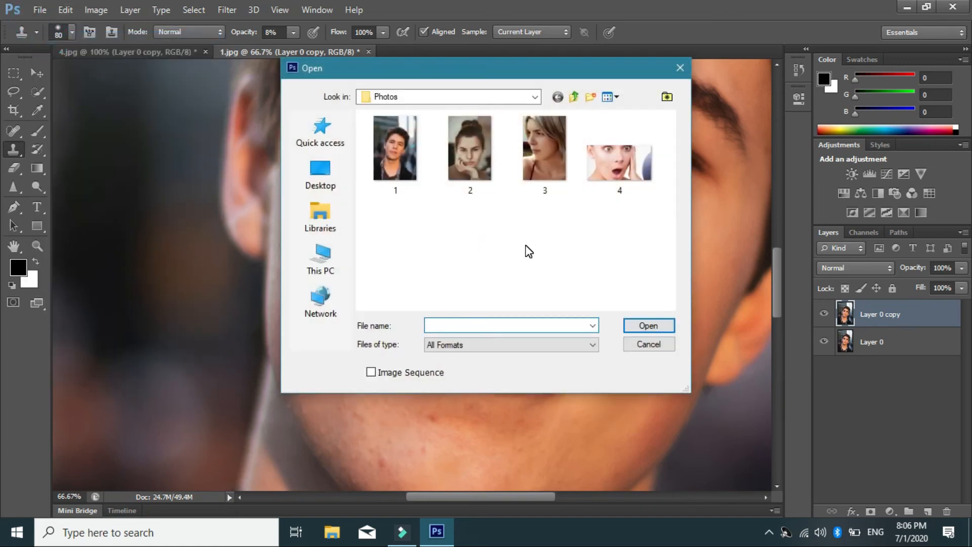
{"action": "left_click", "coordinate": [527, 191]}
{"action": "left_click", "coordinate": [662, 327]}
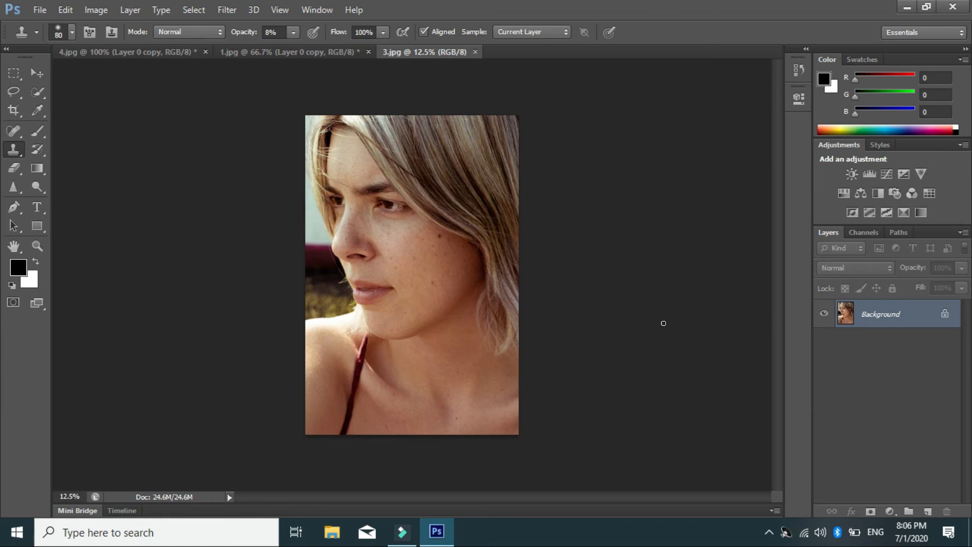
Step: Clone neighbouring skin over the large brown mole on the woman's cheek with the 80 px Clone Stamp at 8% opacity
{"action": "scroll", "coordinate": [662, 323], "scroll_direction": "up", "scroll_amount": 5}
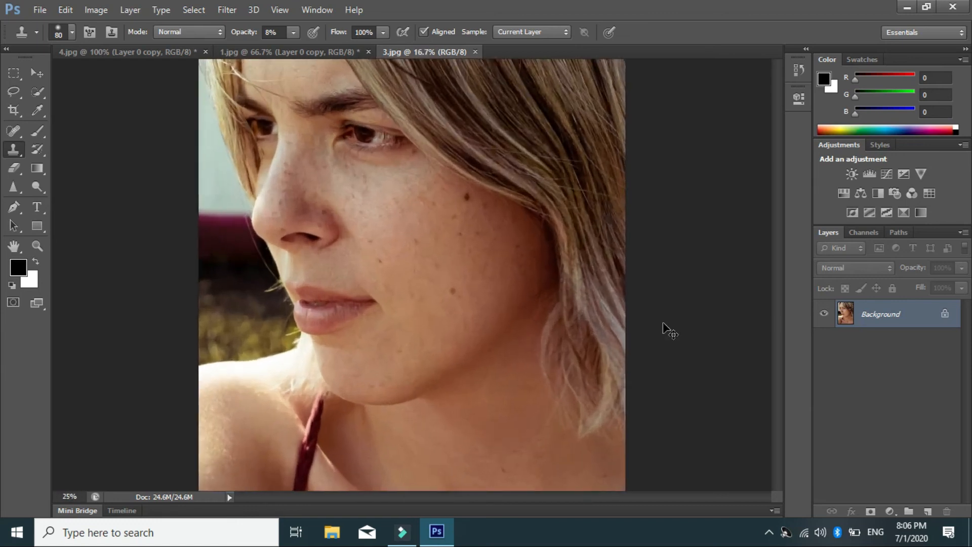
{"action": "mouse_move", "coordinate": [587, 230]}
{"action": "left_mouse_down"}
{"action": "mouse_move", "coordinate": [540, 384]}
{"action": "mouse_move", "coordinate": [539, 309]}
{"action": "mouse_move", "coordinate": [503, 76]}
{"action": "left_mouse_up"}
{"action": "scroll", "coordinate": [539, 309], "scroll_direction": "up", "scroll_amount": 2}
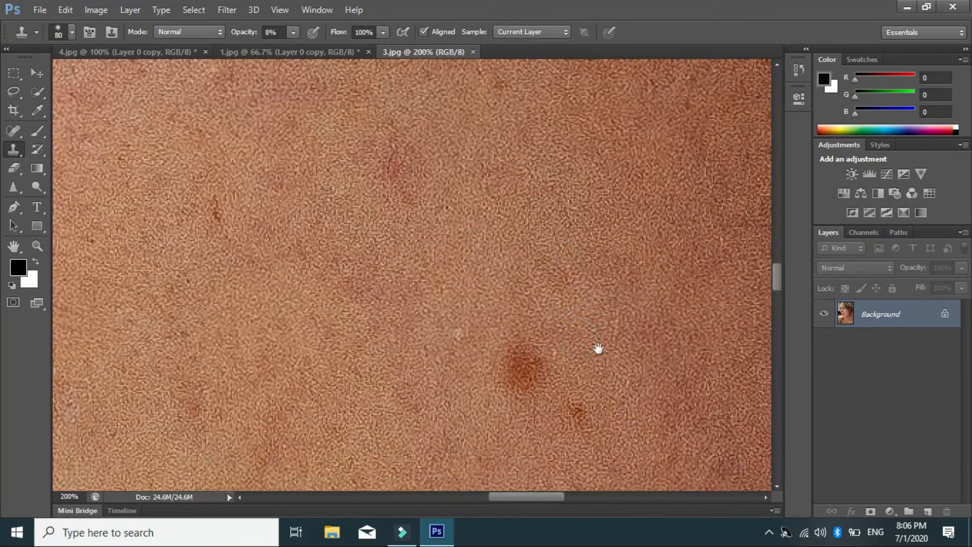
{"action": "left_click_drag", "start_coordinate": [597, 347], "coordinate": [522, 226]}
{"action": "left_click_drag", "start_coordinate": [399, 223], "coordinate": [462, 229]}
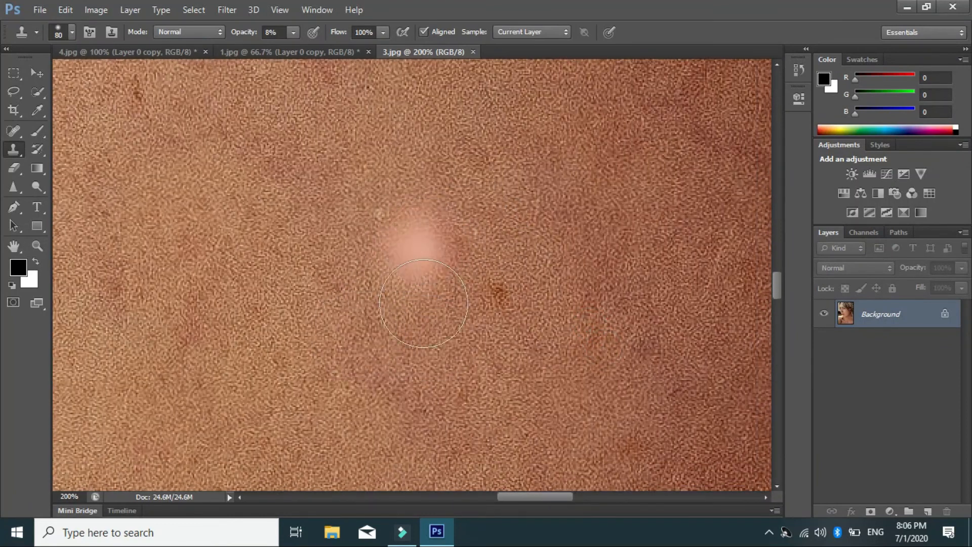
{"action": "left_click", "coordinate": [465, 194], "text": "alt"}
{"action": "left_click", "coordinate": [470, 198], "text": "alt"}
{"action": "left_click", "coordinate": [444, 232]}
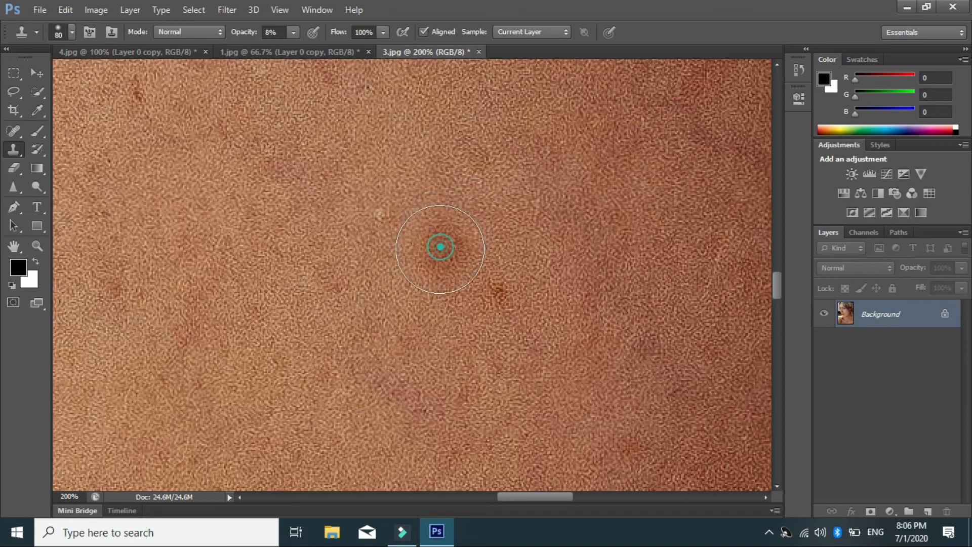
{"action": "left_click", "coordinate": [396, 197], "text": "alt"}
{"action": "left_click", "coordinate": [425, 250]}
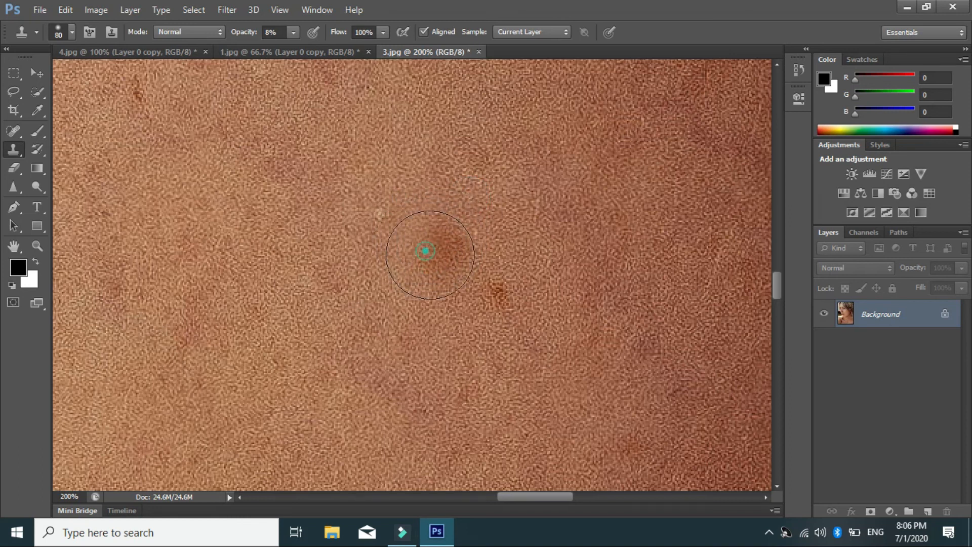
{"action": "left_click", "coordinate": [379, 264], "text": "alt"}
{"action": "left_click", "coordinate": [434, 239]}
{"action": "left_click", "coordinate": [397, 253], "text": "alt"}
{"action": "left_click", "coordinate": [436, 225]}
{"action": "left_click", "coordinate": [453, 267]}
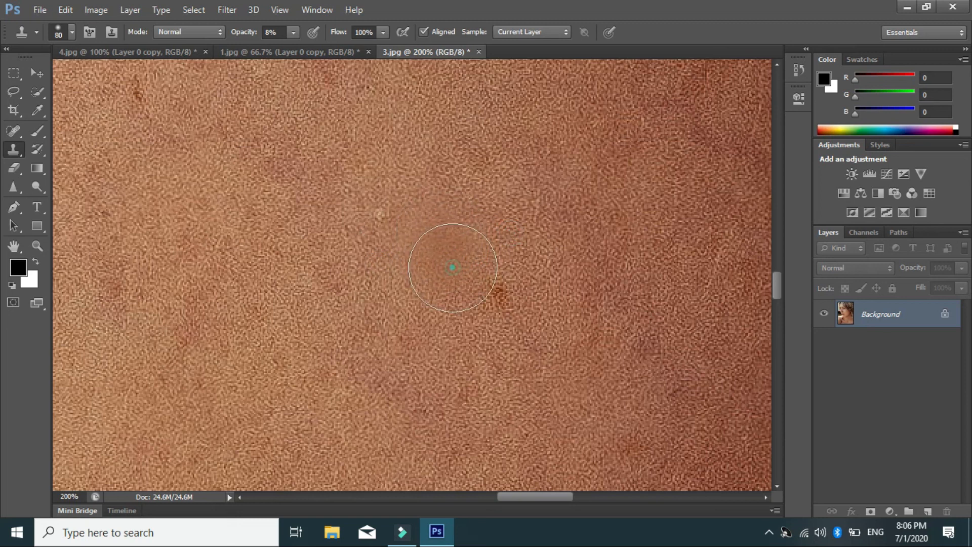
Step: Clone nearby skin over the small brown spot just beside the removed mole on the woman's cheek
{"action": "left_click", "coordinate": [544, 232], "text": "alt"}
{"action": "left_click", "coordinate": [508, 284]}
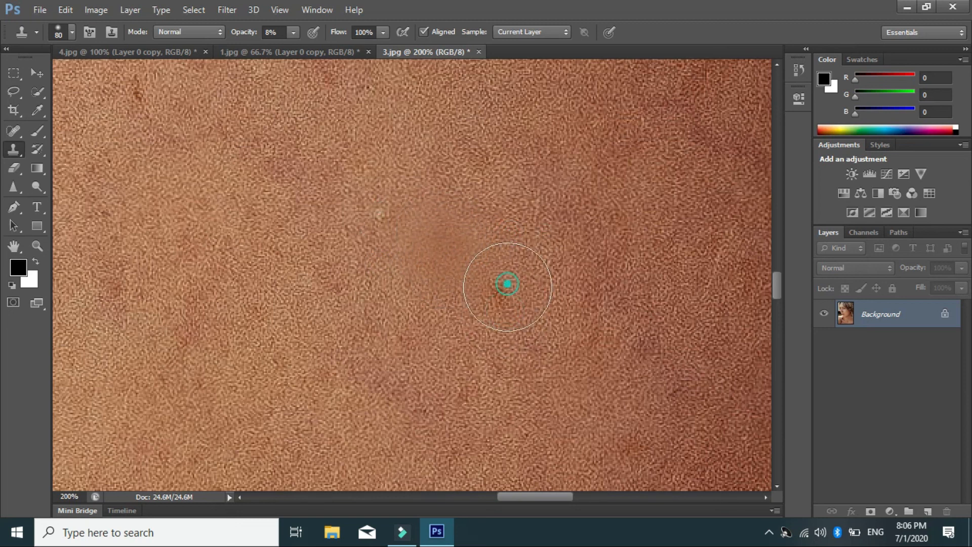
{"action": "left_click", "coordinate": [486, 299]}
{"action": "left_click", "coordinate": [462, 290]}
{"action": "left_click", "coordinate": [476, 203], "text": "alt"}
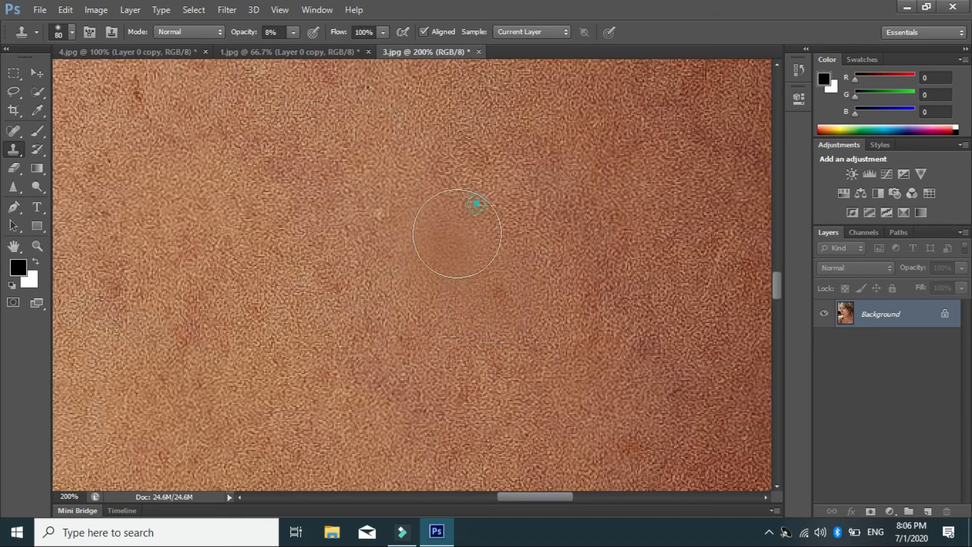
{"action": "left_click", "coordinate": [492, 287]}
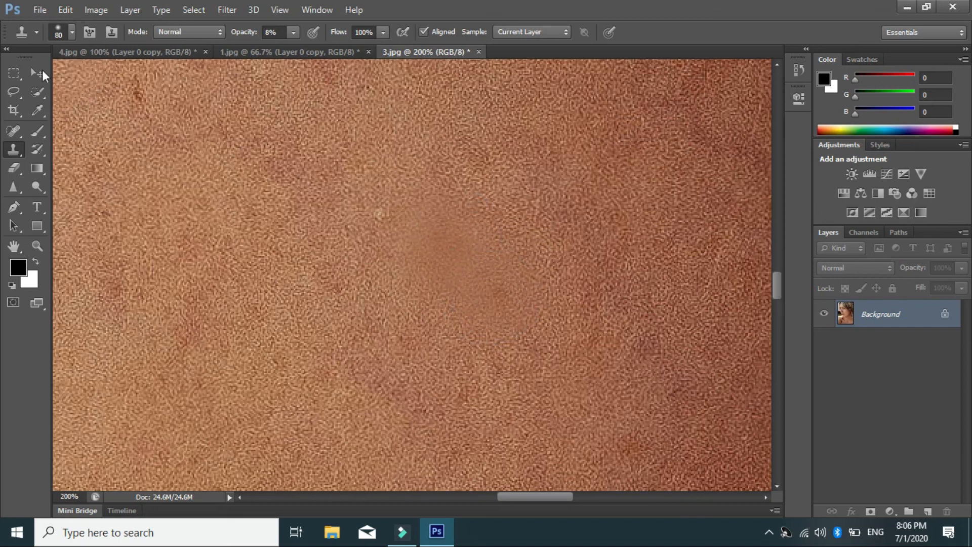
Step: Review the woman's retouched face in 3.jpg at 25% zoom and the retouched man in 1.jpg
{"action": "left_click", "coordinate": [40, 75]}
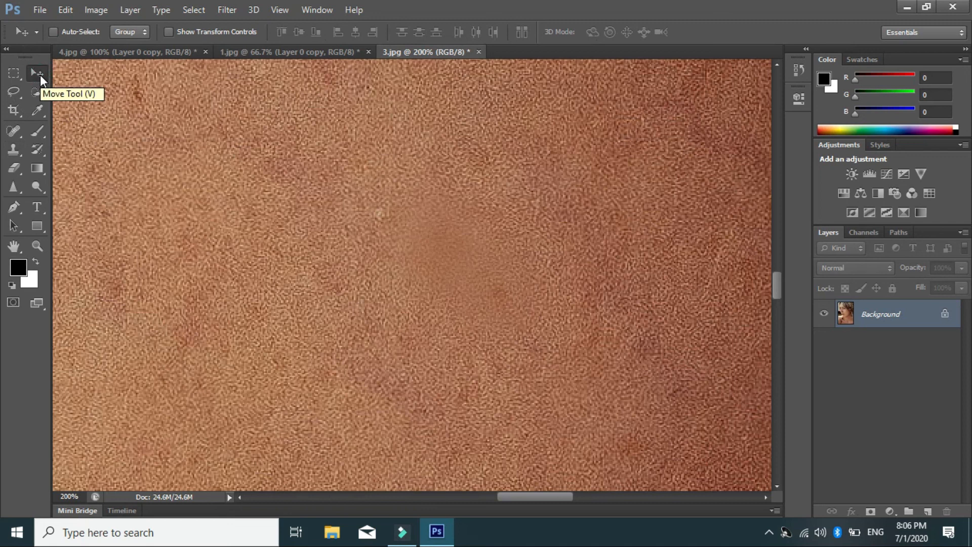
{"action": "key", "text": "ctrl+minus"}
{"action": "key", "text": "ctrl+minus"}
{"action": "key", "text": "ctrl+minus"}
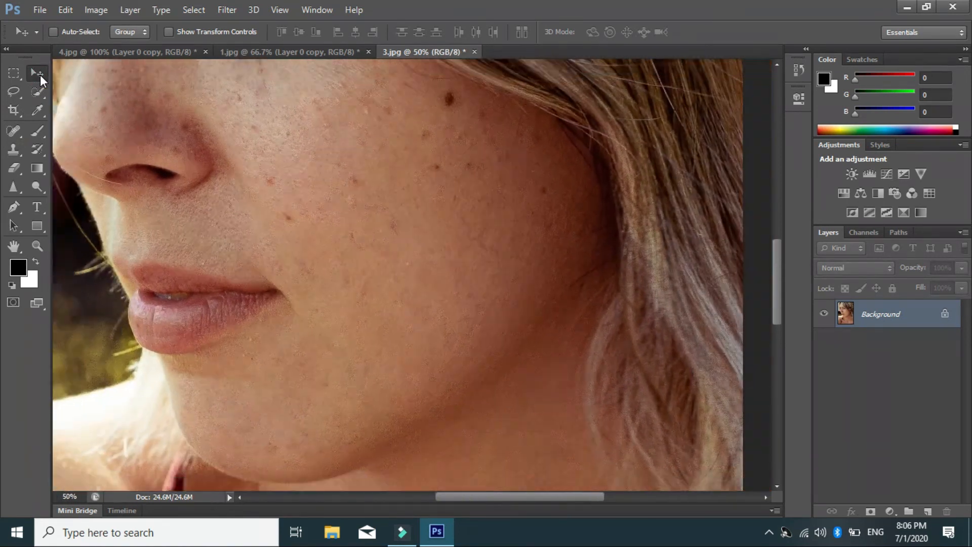
{"action": "key", "text": "ctrl+minus"}
{"action": "key", "text": "ctrl+minus"}
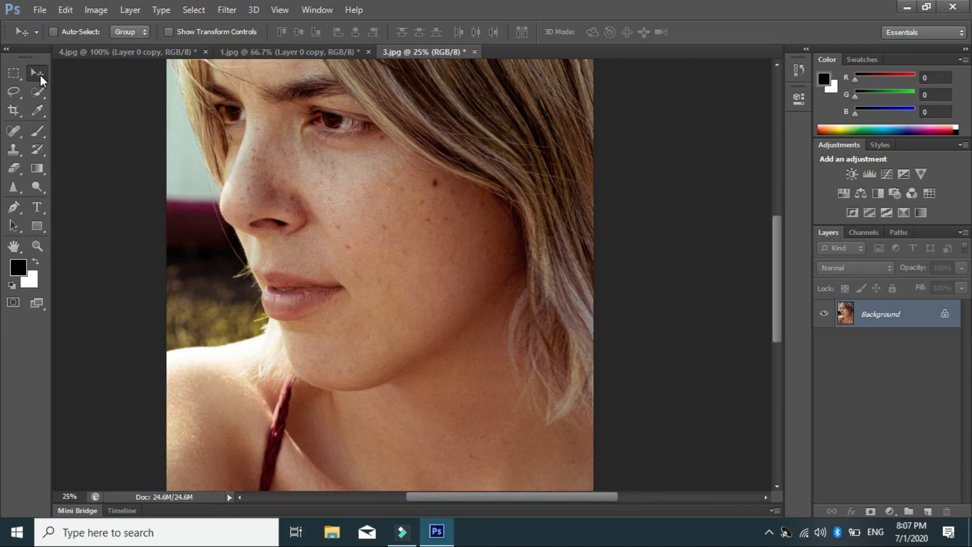
{"action": "left_click", "coordinate": [229, 51]}
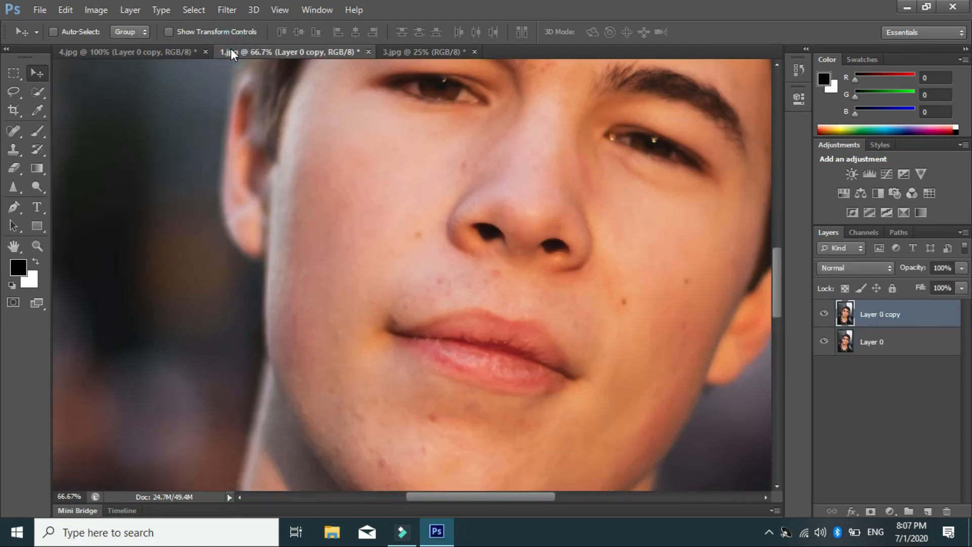
Step: In 4.jpg, shift Layer 0 copy to the right and delete everything outside a rectangle spanning its ear to mid-nose
{"action": "left_click", "coordinate": [149, 51]}
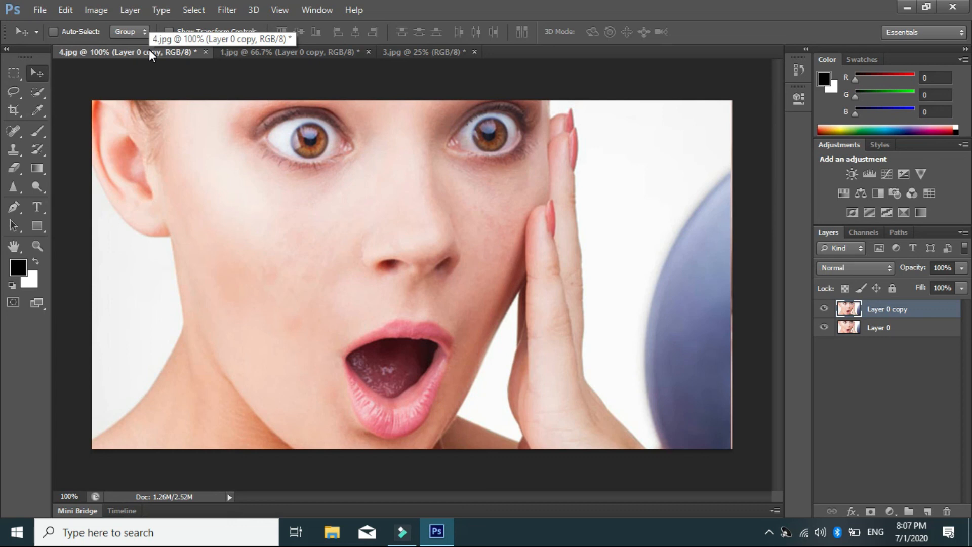
{"action": "left_click_drag", "start_coordinate": [318, 197], "coordinate": [326, 220]}
{"action": "left_click", "coordinate": [15, 74]}
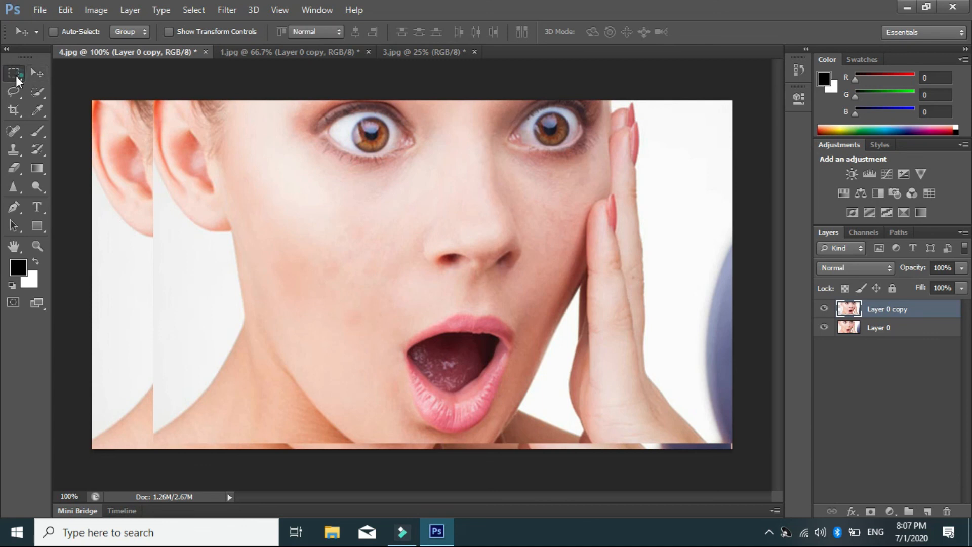
{"action": "left_click_drag", "start_coordinate": [152, 100], "coordinate": [482, 447]}
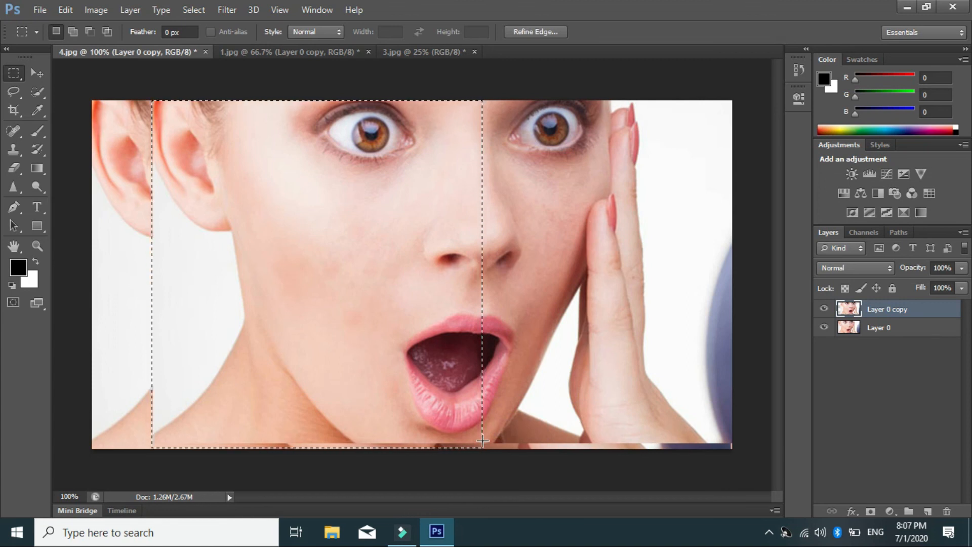
{"action": "key", "text": "ctrl+shift+i"}
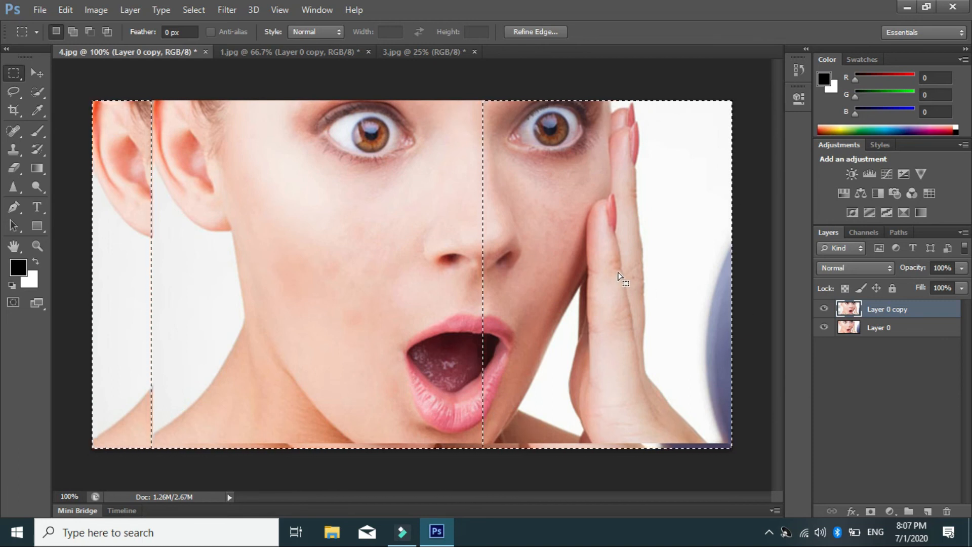
{"action": "key", "text": "Delete"}
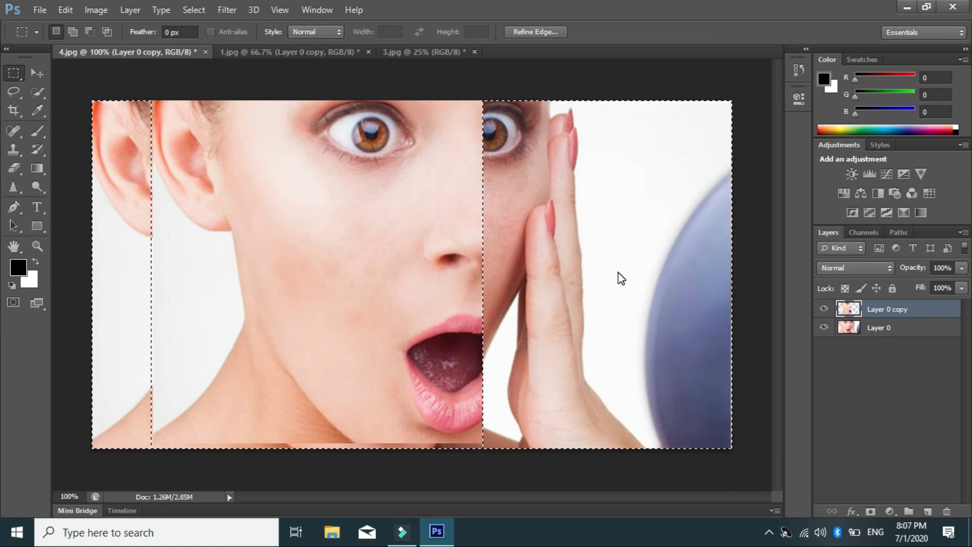
{"action": "key", "text": "ctrl+d"}
Step: Move the trimmed Layer 0 copy over the right half of the canvas, level with the original face
{"action": "left_click", "coordinate": [36, 74]}
{"action": "left_click_drag", "start_coordinate": [349, 212], "coordinate": [607, 221]}
{"action": "right_click", "coordinate": [562, 179]}
{"action": "left_click", "coordinate": [563, 183]}
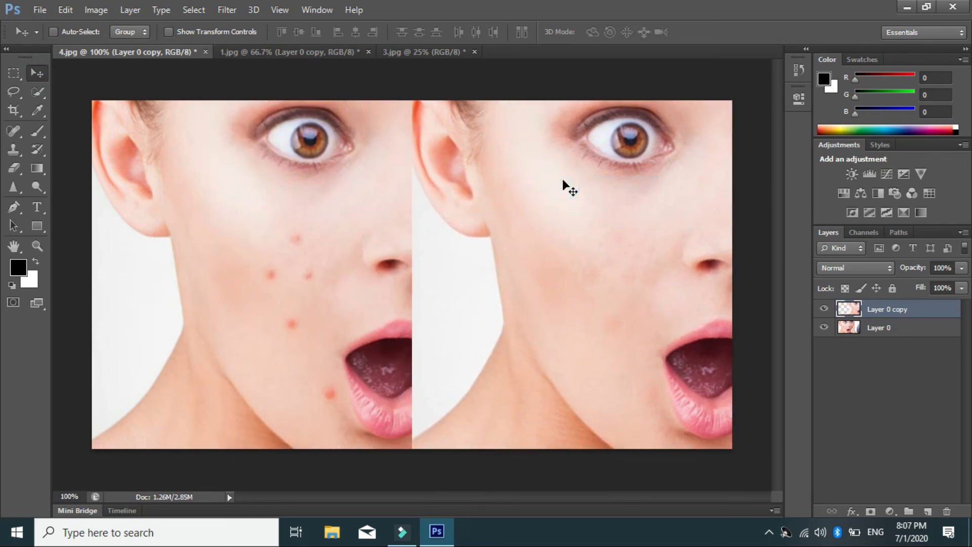
{"action": "key", "text": "ctrl+t"}
{"action": "right_click", "coordinate": [601, 176]}
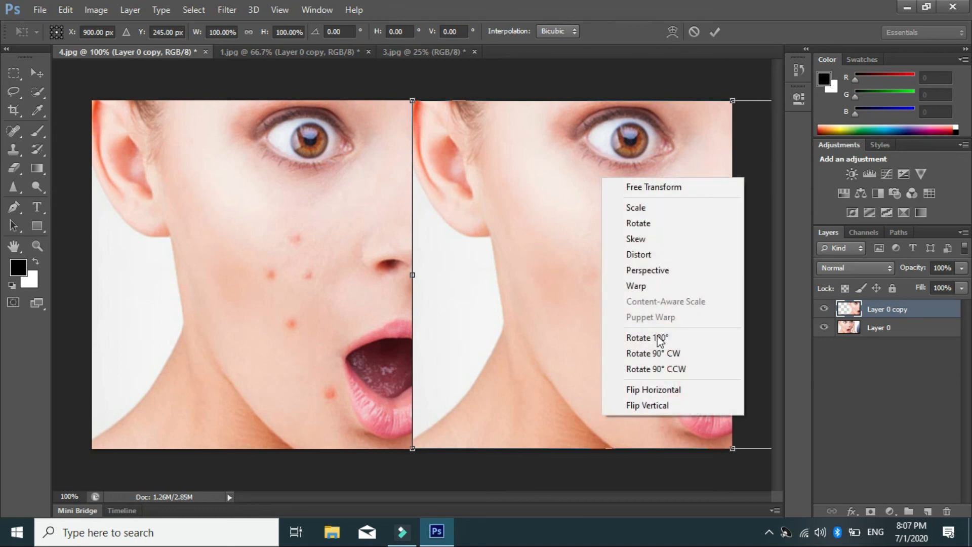
{"action": "left_click", "coordinate": [682, 390]}
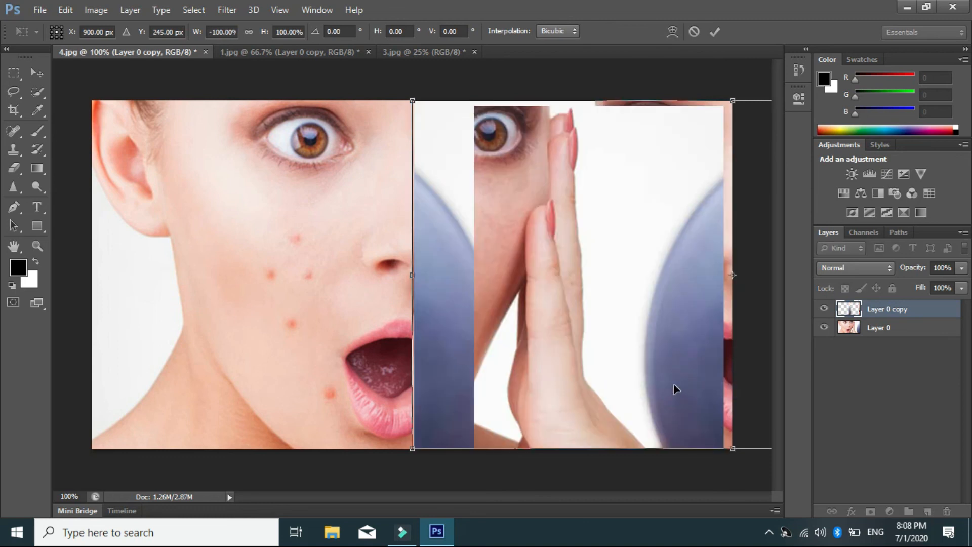
{"action": "left_click_drag", "start_coordinate": [554, 266], "coordinate": [317, 287]}
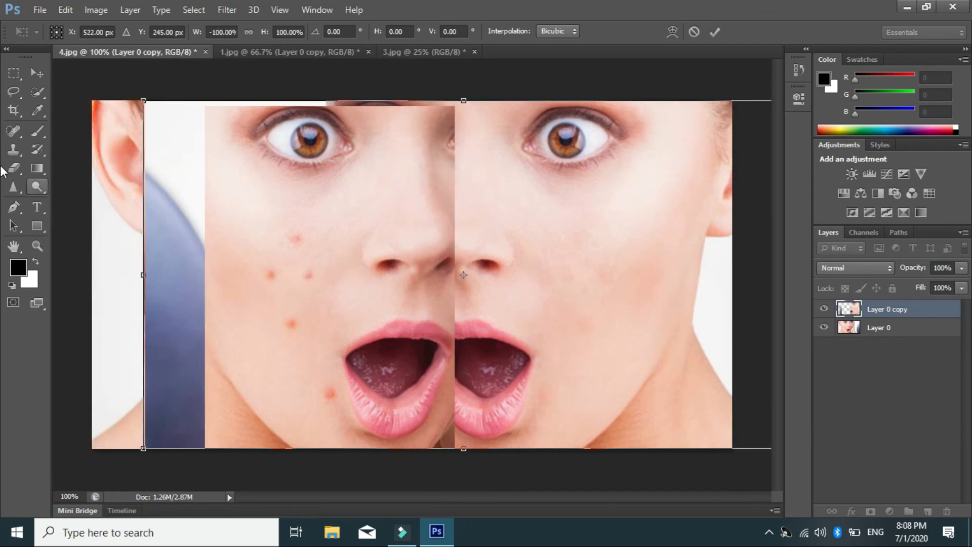
{"action": "left_click", "coordinate": [37, 73]}
{"action": "left_click", "coordinate": [560, 211]}
Step: Nudge Layer 0 copy slightly right, and shift Layer 0 left so its blemished cheek and mouth fill the left half
{"action": "right_click", "coordinate": [582, 224]}
{"action": "left_click", "coordinate": [613, 234]}
{"action": "mouse_move", "coordinate": [575, 236]}
{"action": "left_mouse_down"}
{"action": "mouse_move", "coordinate": [508, 278]}
{"action": "mouse_move", "coordinate": [582, 235]}
{"action": "left_mouse_up"}
{"action": "right_click", "coordinate": [314, 256]}
{"action": "left_click", "coordinate": [320, 262]}
{"action": "right_click", "coordinate": [335, 266]}
{"action": "left_click", "coordinate": [342, 272]}
{"action": "left_click_drag", "start_coordinate": [342, 272], "coordinate": [251, 271]}
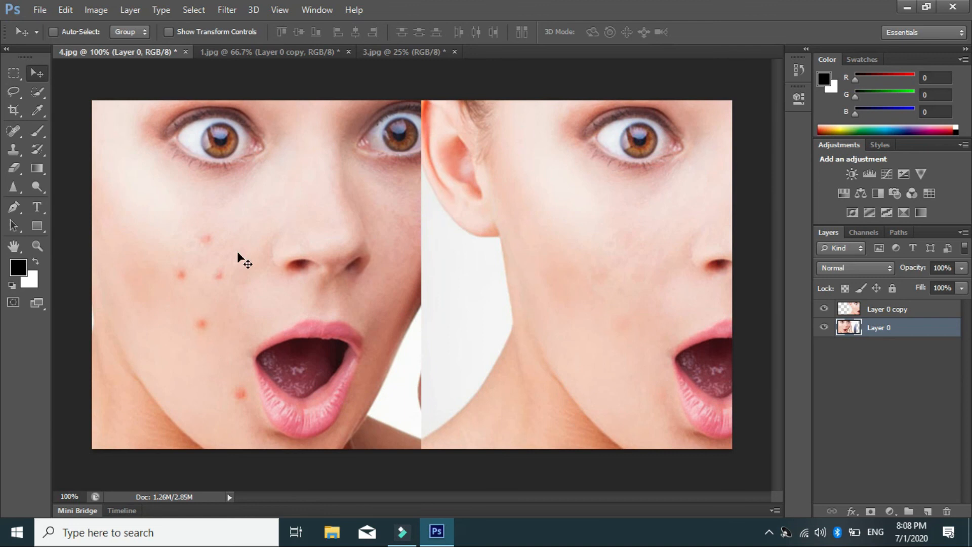
Step: Move Layer 0 copy slightly left so its edge sits near the middle of the canvas beside the blemished face
{"action": "right_click", "coordinate": [634, 256]}
{"action": "left_click", "coordinate": [659, 265]}
{"action": "left_click_drag", "start_coordinate": [639, 263], "coordinate": [623, 267]}
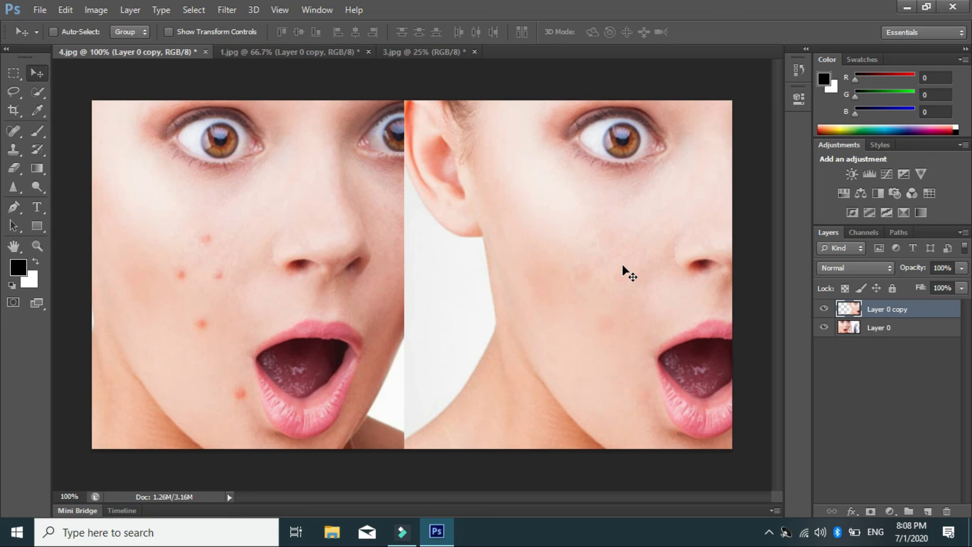